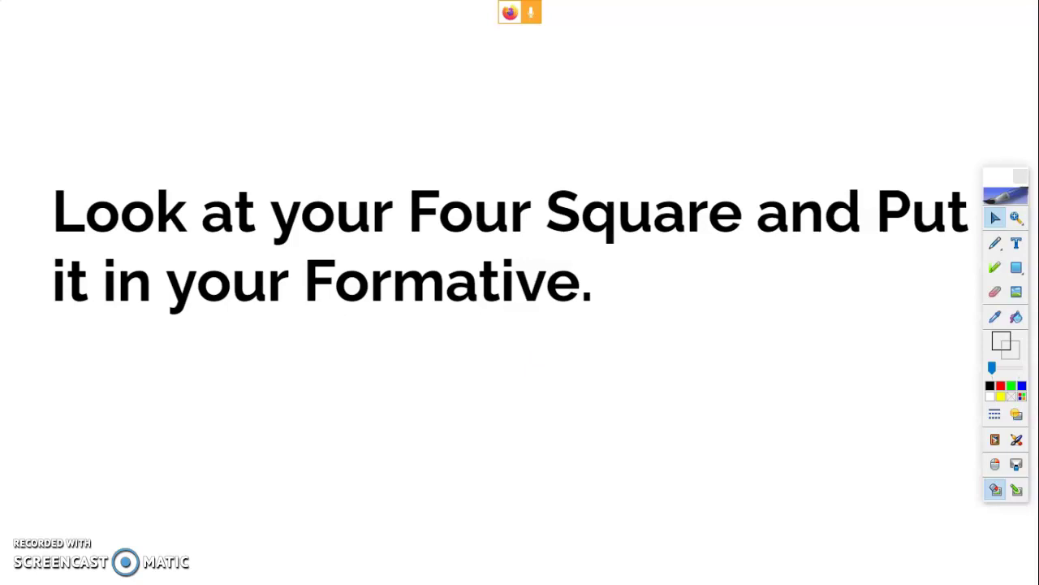
Exit the slideshow so the Slides editor shows slide 20 about Formative
{"action": "key", "text": "Escape"}
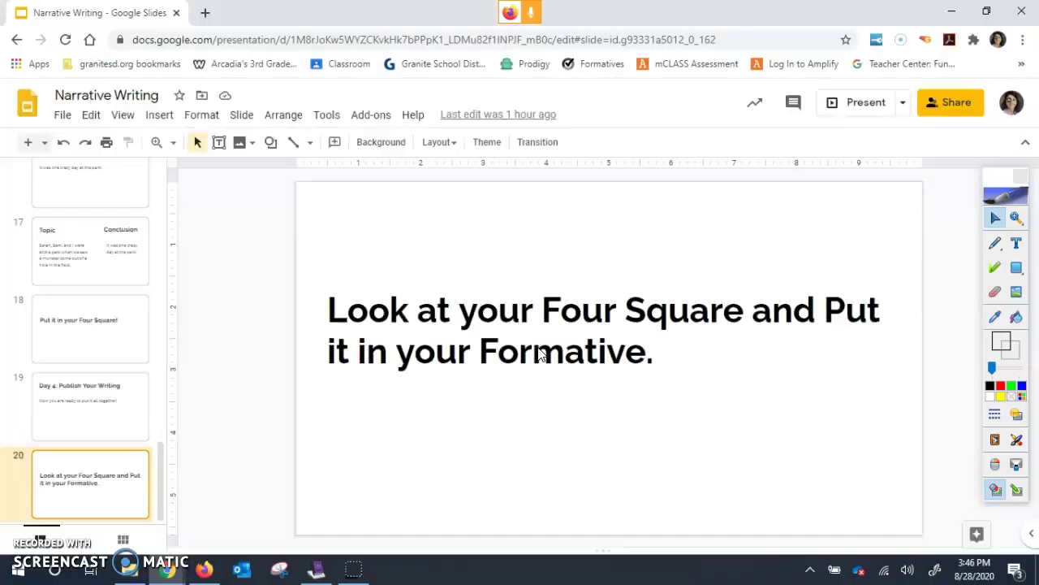
Finish editing the Writing Example conclusion box reading 'It was a crazy day at the park!'
{"action": "left_click", "coordinate": [316, 571]}
{"action": "left_click", "coordinate": [699, 280]}
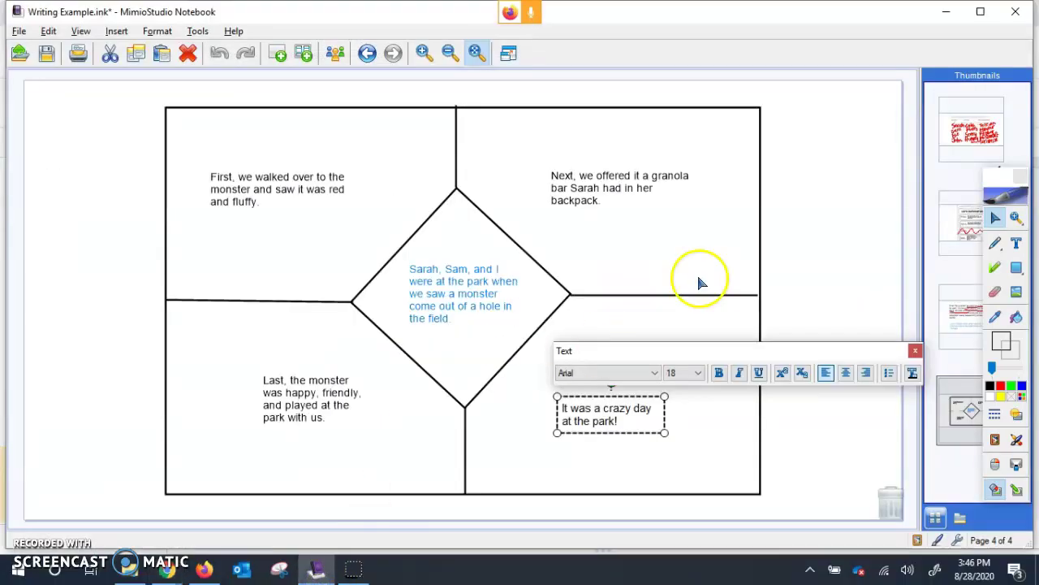
{"action": "left_click", "coordinate": [209, 268]}
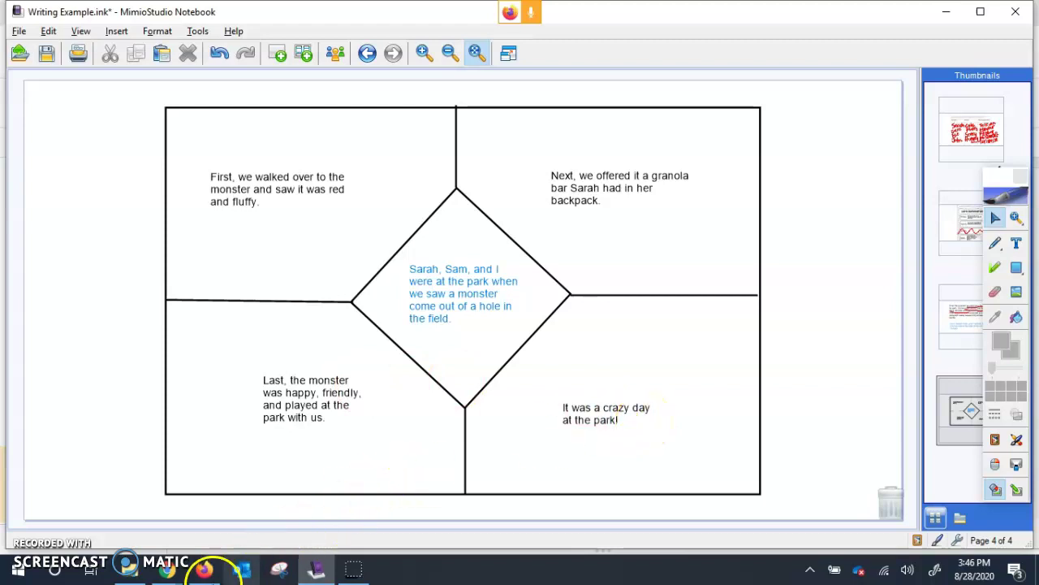
Review the Day 3 four-square answers up to question 1, then open Writing Day 4: Publish You Work
{"action": "left_click", "coordinate": [203, 569]}
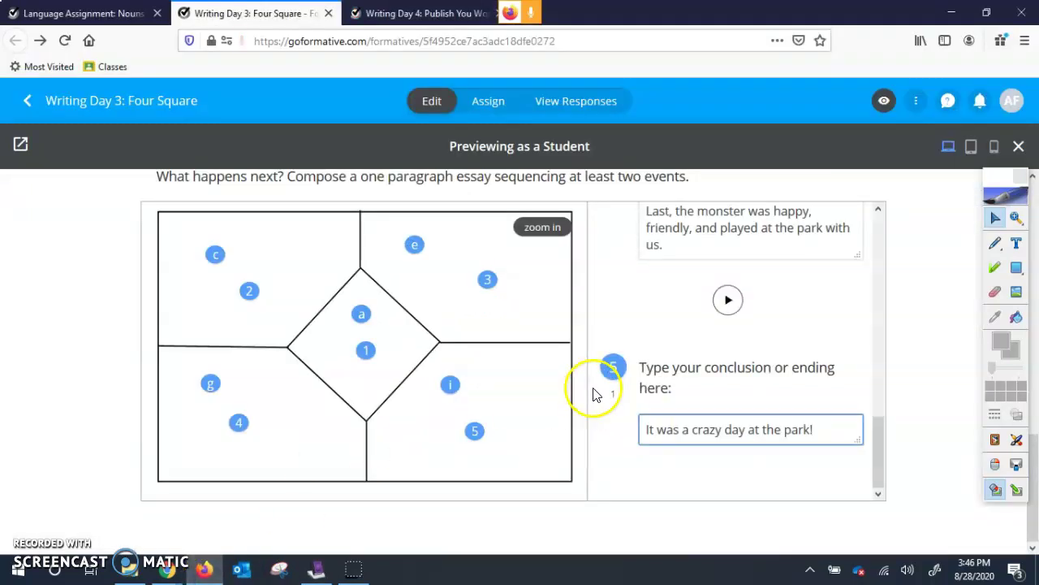
{"action": "left_click", "coordinate": [698, 419]}
{"action": "scroll", "coordinate": [698, 420], "scroll_direction": "up", "scroll_amount": 12}
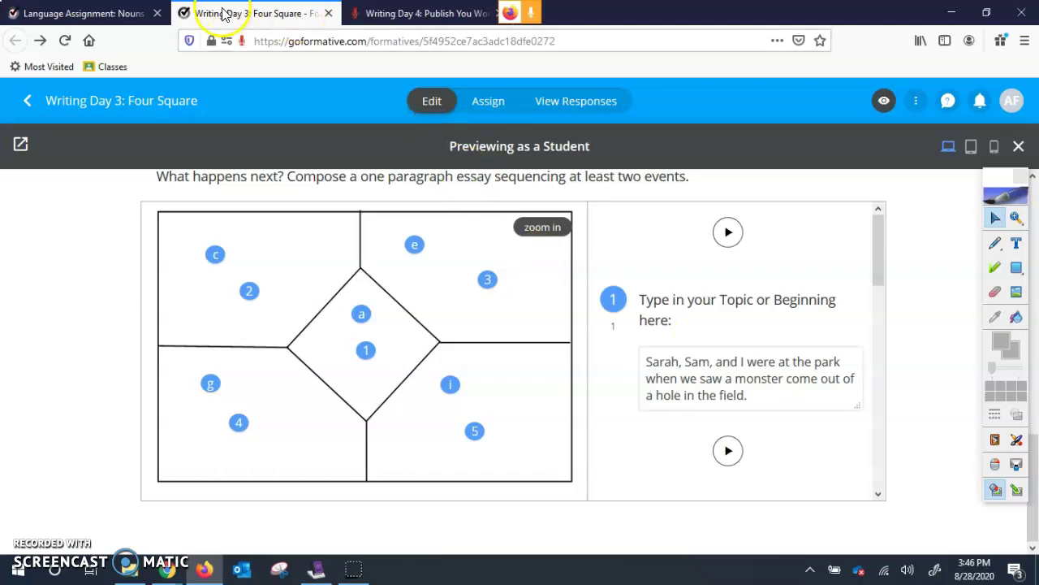
{"action": "left_click", "coordinate": [416, 12]}
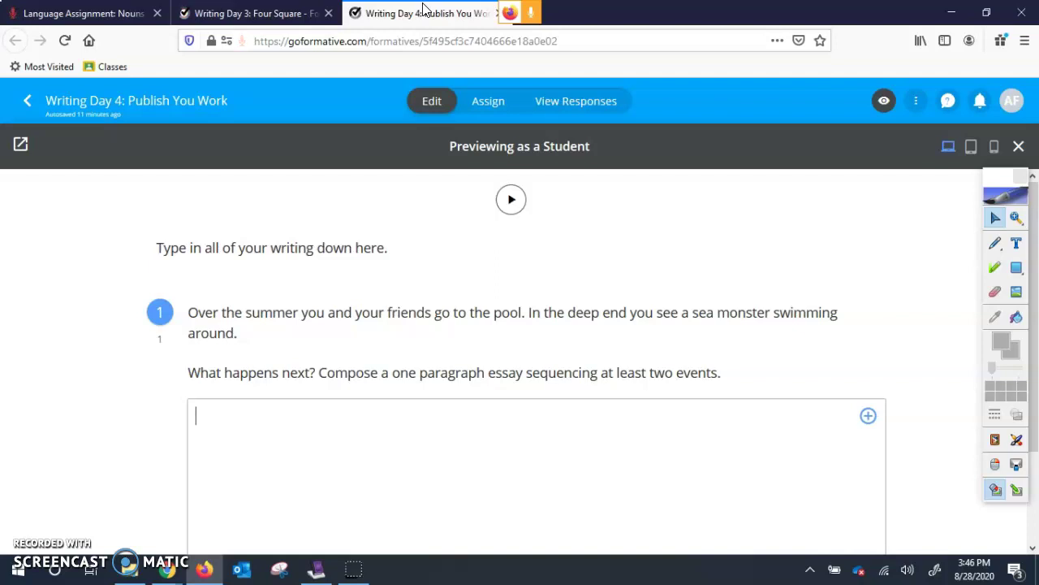
Return from the empty Day 4 response box to the Day 3 Four Square topic answer
{"action": "left_click", "coordinate": [274, 439]}
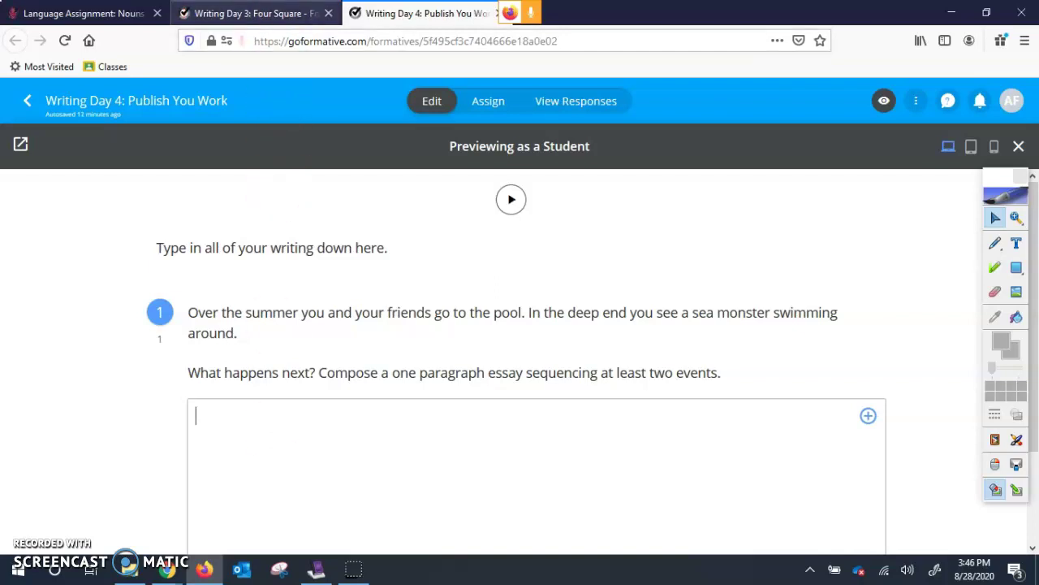
{"action": "left_click", "coordinate": [252, 13]}
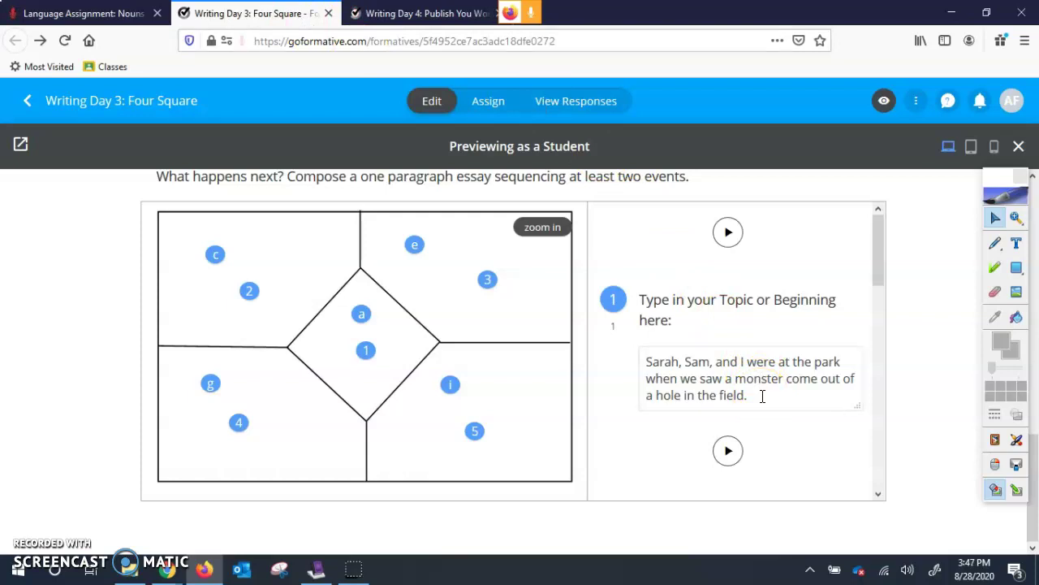
Copy the Day 3 topic sentence about the monster at the park
{"action": "left_click_drag", "start_coordinate": [762, 396], "coordinate": [641, 354]}
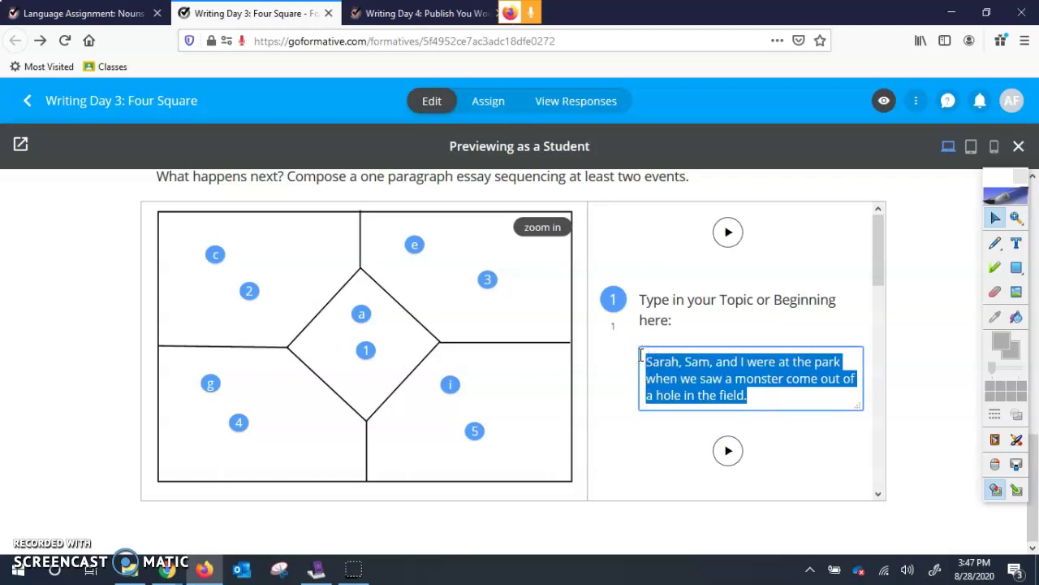
{"action": "left_click", "coordinate": [703, 378]}
{"action": "left_click_drag", "start_coordinate": [763, 396], "coordinate": [610, 361]}
{"action": "key", "text": "ctrl+c"}
{"action": "right_click", "coordinate": [744, 364]}
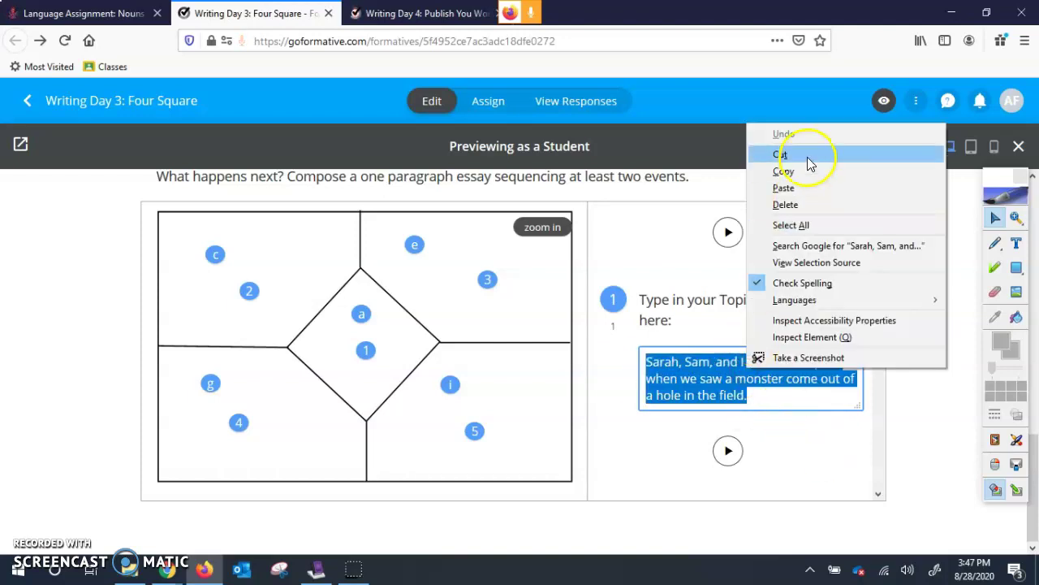
{"action": "left_click", "coordinate": [790, 174]}
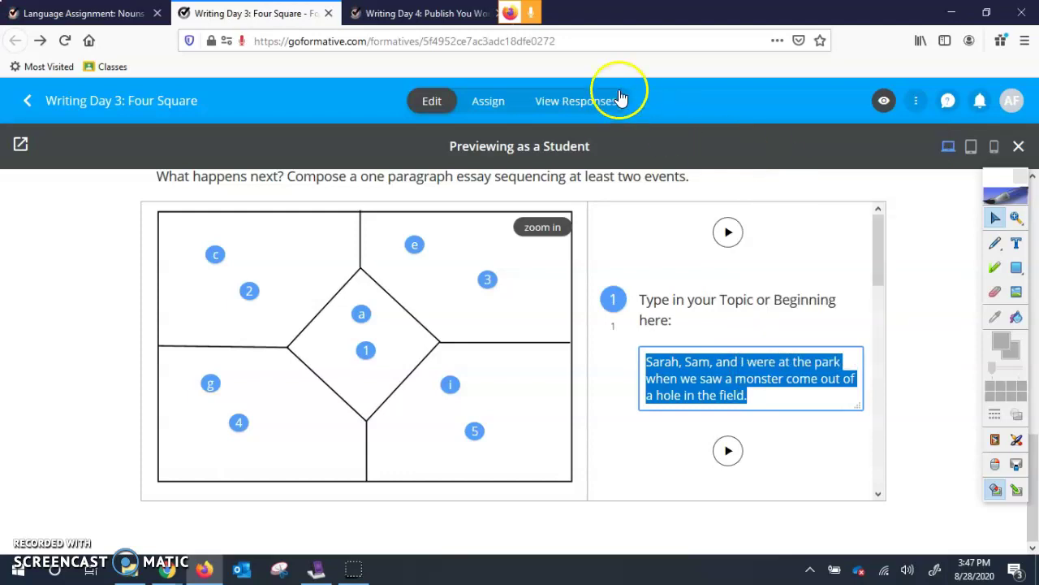
Paste the topic sentence into the empty Day 4 response box
{"action": "left_click", "coordinate": [443, 13]}
{"action": "left_click", "coordinate": [237, 454]}
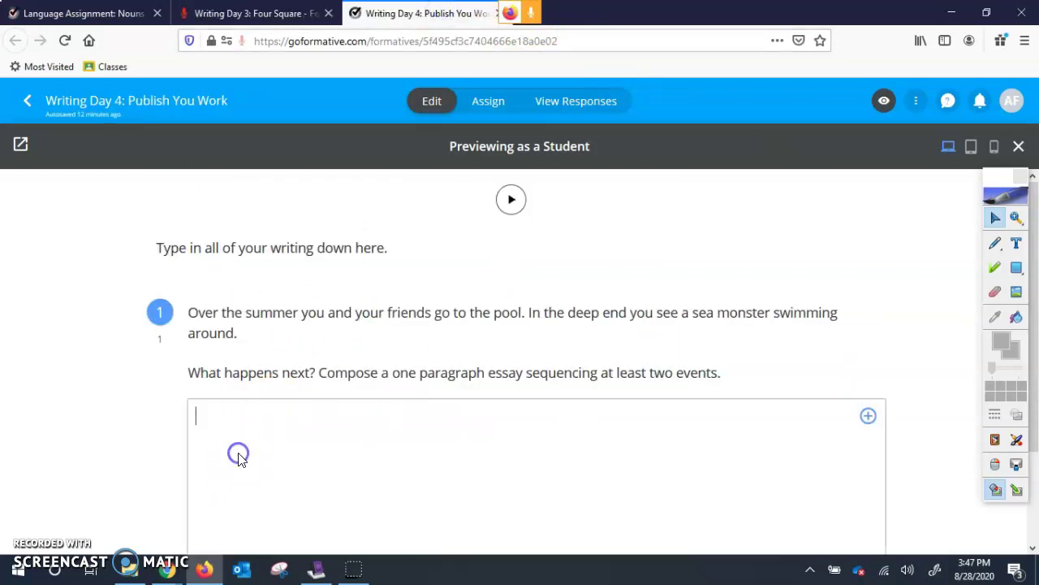
{"action": "right_click", "coordinate": [240, 453]}
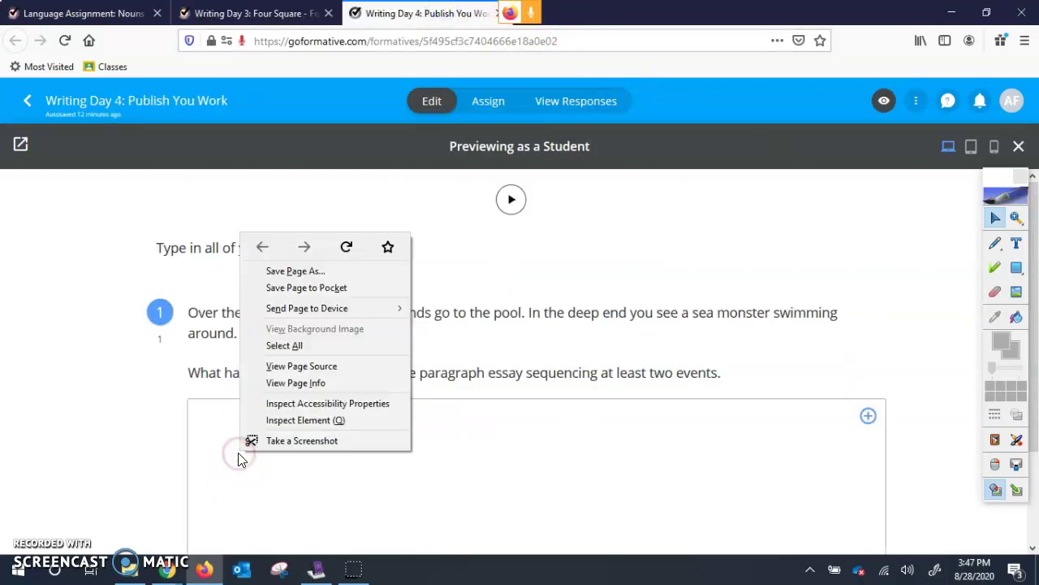
{"action": "left_click", "coordinate": [220, 394]}
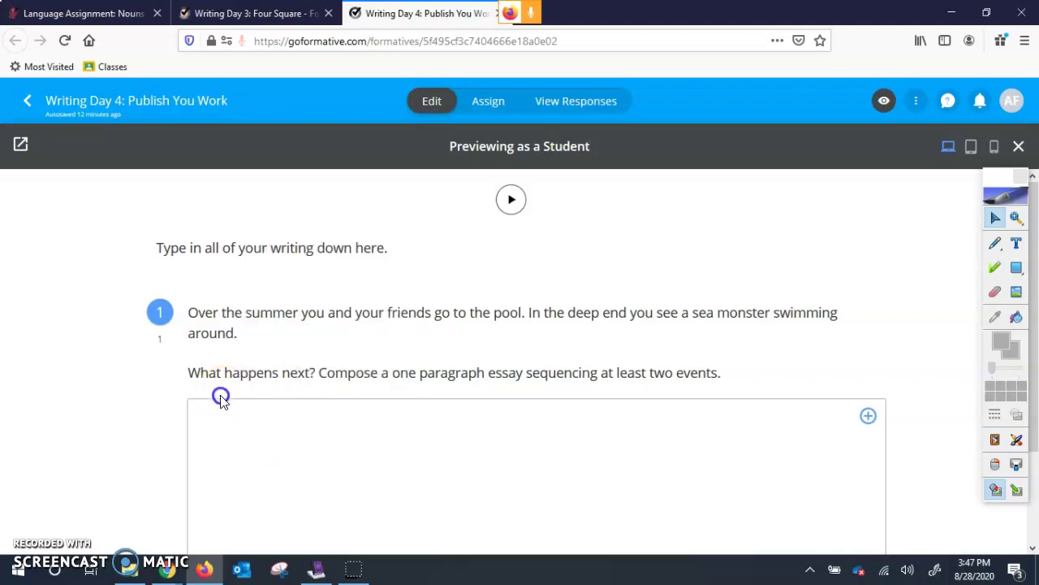
{"action": "left_click", "coordinate": [197, 420]}
{"action": "right_click", "coordinate": [197, 420]}
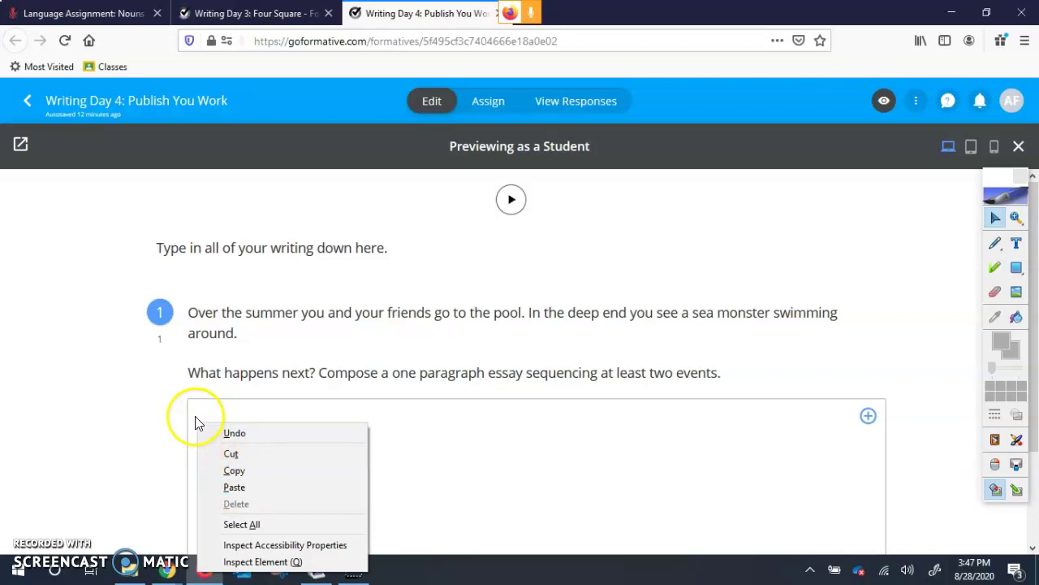
{"action": "left_click", "coordinate": [252, 487]}
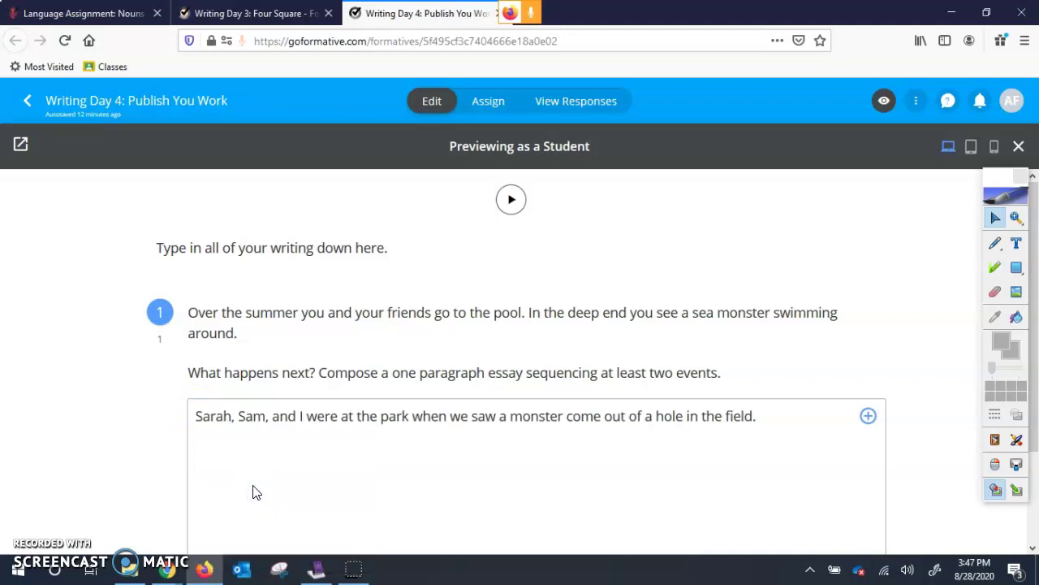
{"action": "left_click", "coordinate": [248, 13]}
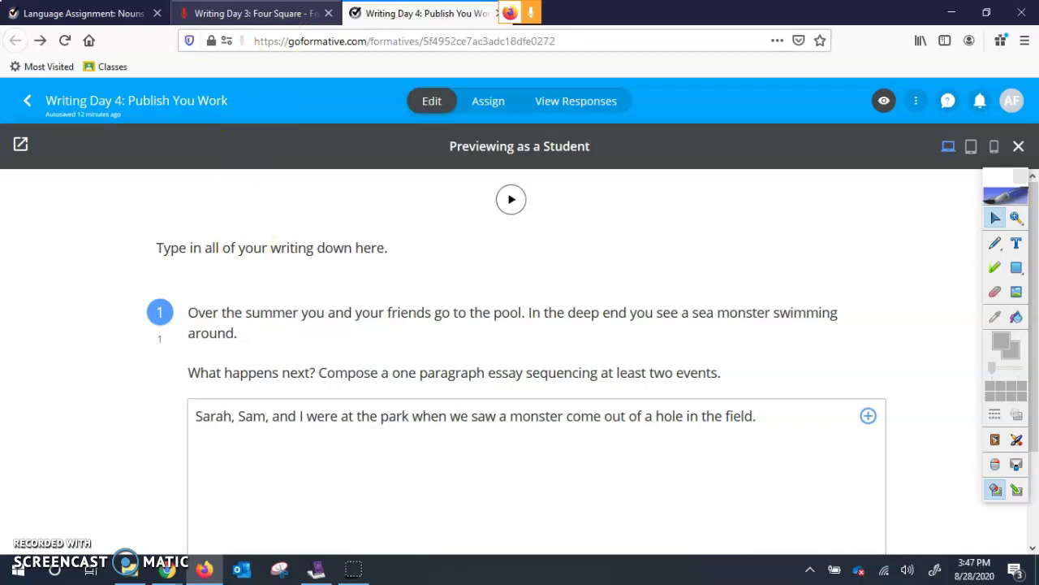
Copy the Day 3 'what happens first' answer
{"action": "left_click", "coordinate": [401, 13]}
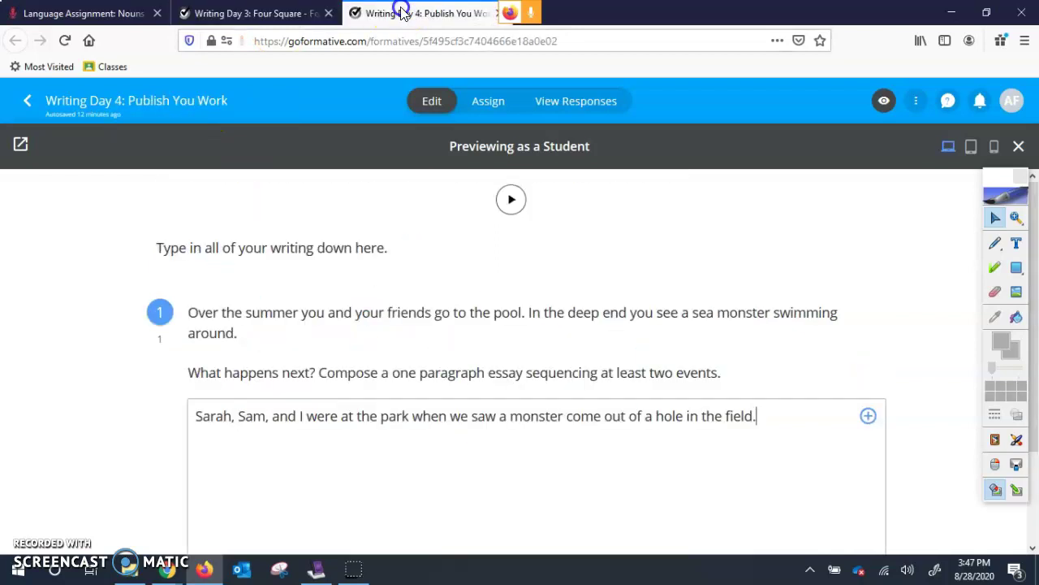
{"action": "left_click", "coordinate": [268, 16]}
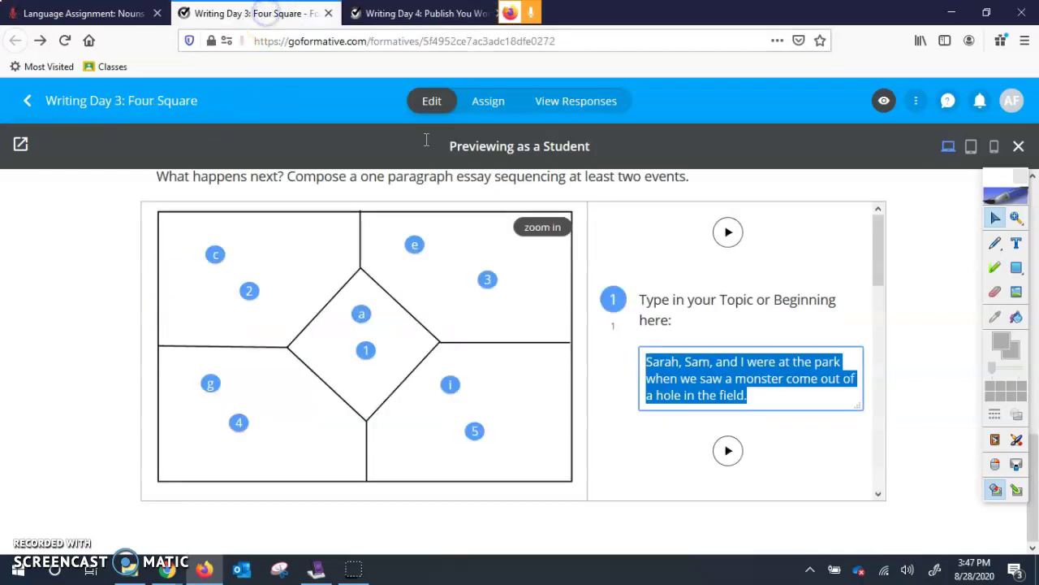
{"action": "left_click", "coordinate": [884, 241]}
{"action": "left_click_drag", "start_coordinate": [880, 237], "coordinate": [867, 302]}
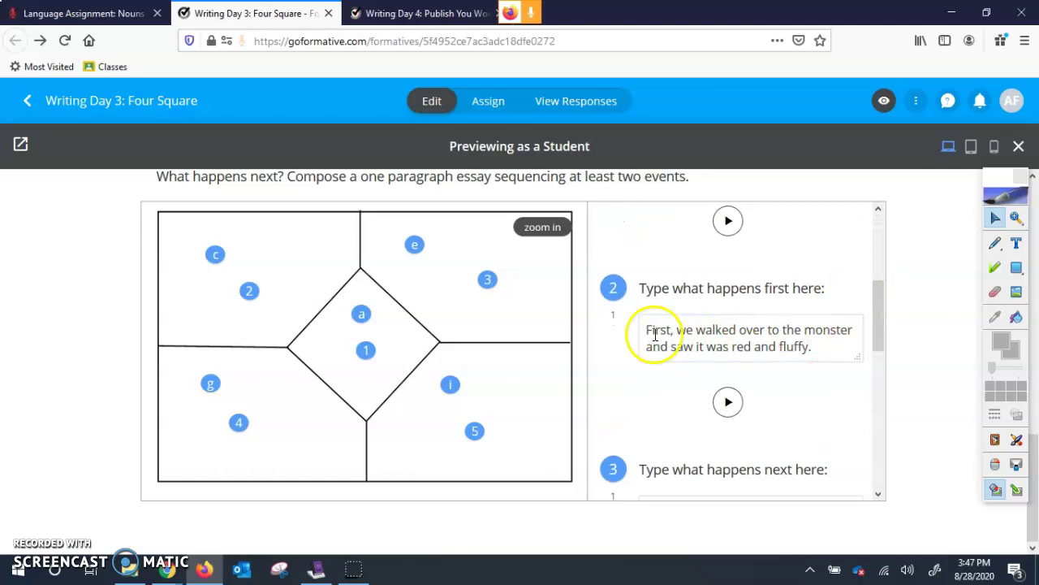
{"action": "left_click_drag", "start_coordinate": [647, 328], "coordinate": [826, 363]}
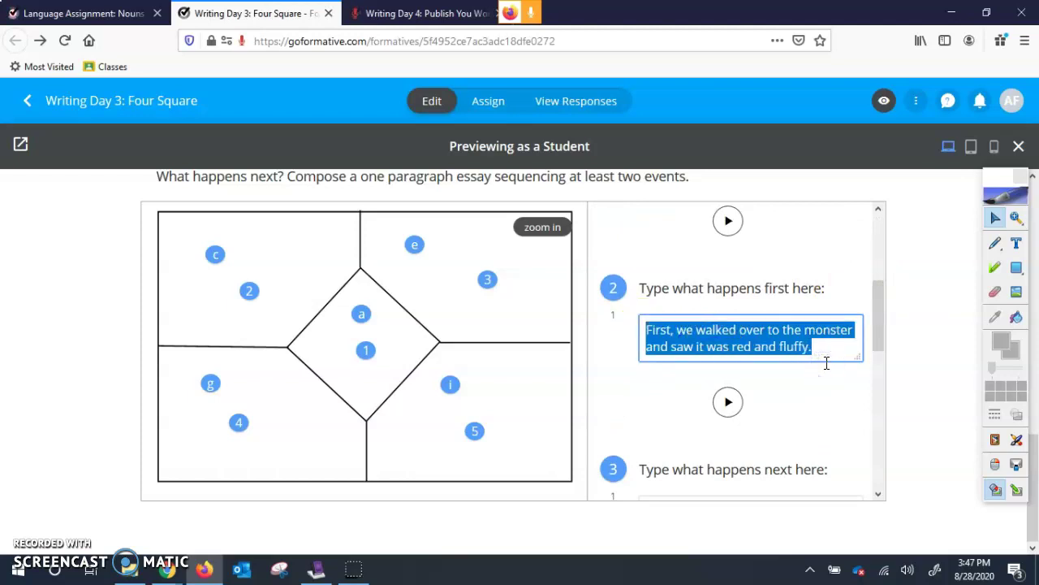
{"action": "right_click", "coordinate": [800, 349]}
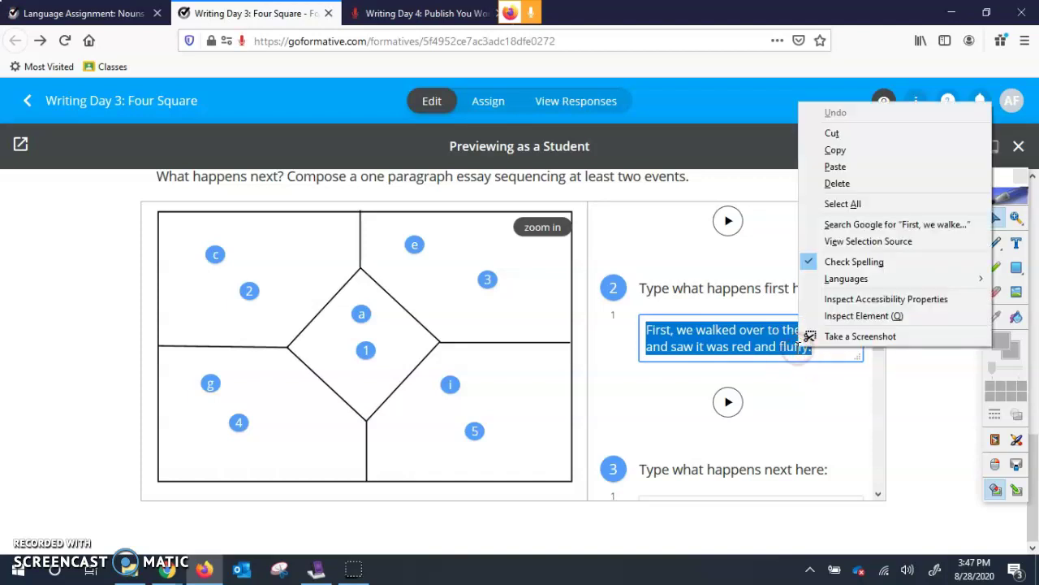
{"action": "left_click", "coordinate": [841, 153]}
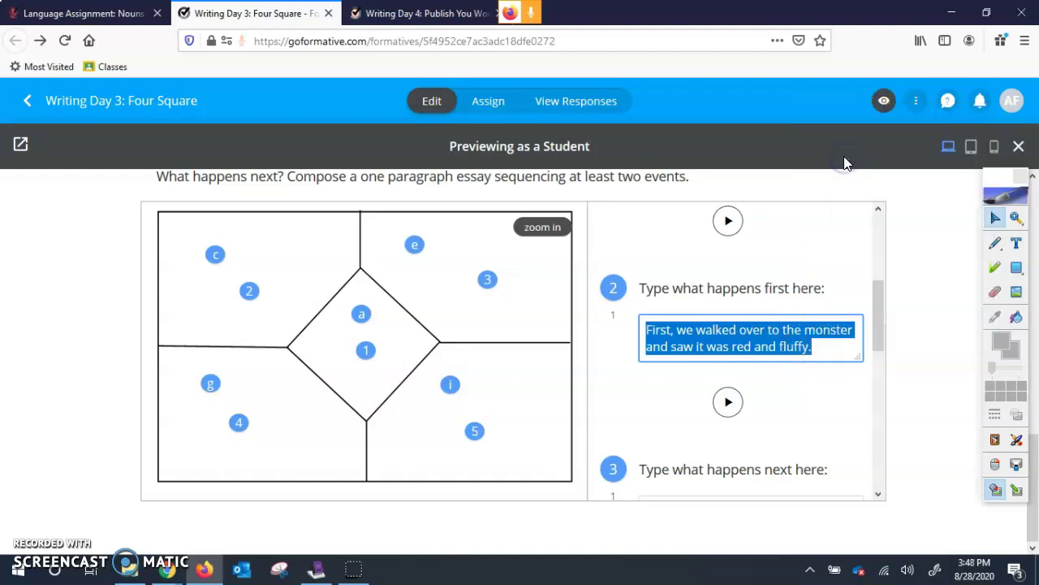
Paste the 'First, we walked over…' sentence after the topic sentence in the Day 4 essay
{"action": "left_click", "coordinate": [417, 16]}
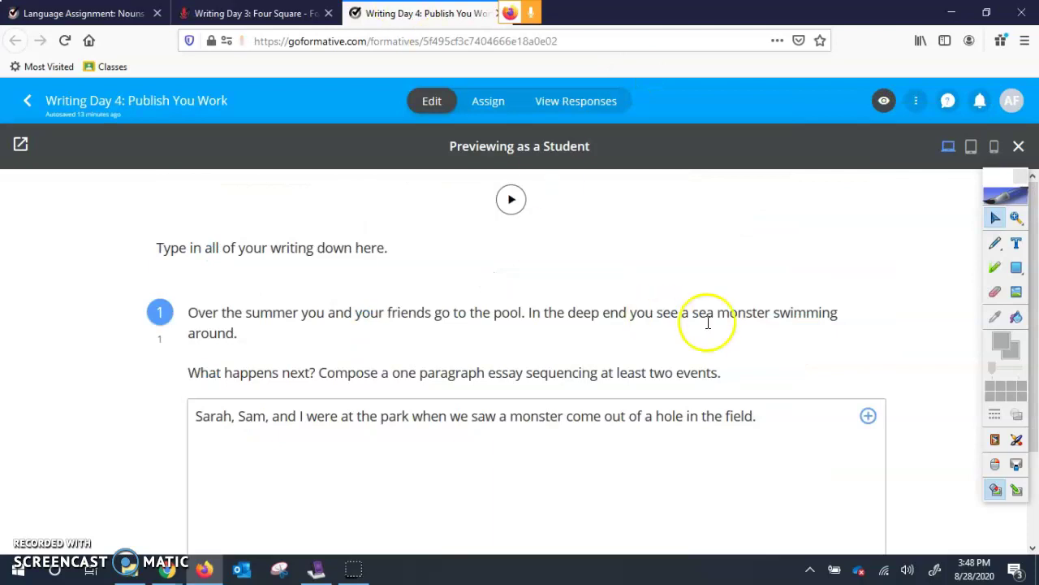
{"action": "right_click", "coordinate": [755, 417]}
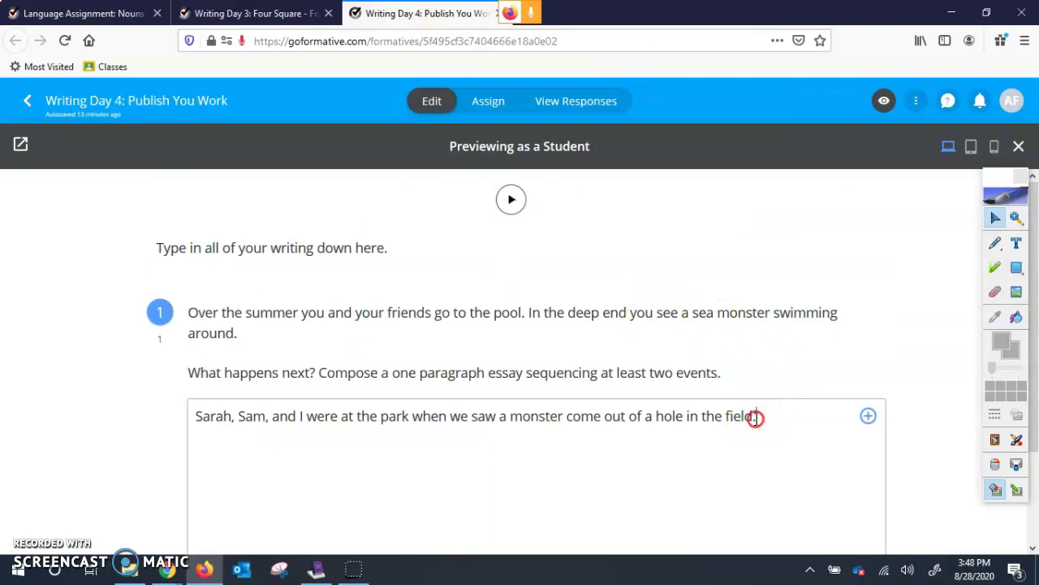
{"action": "left_click", "coordinate": [814, 485]}
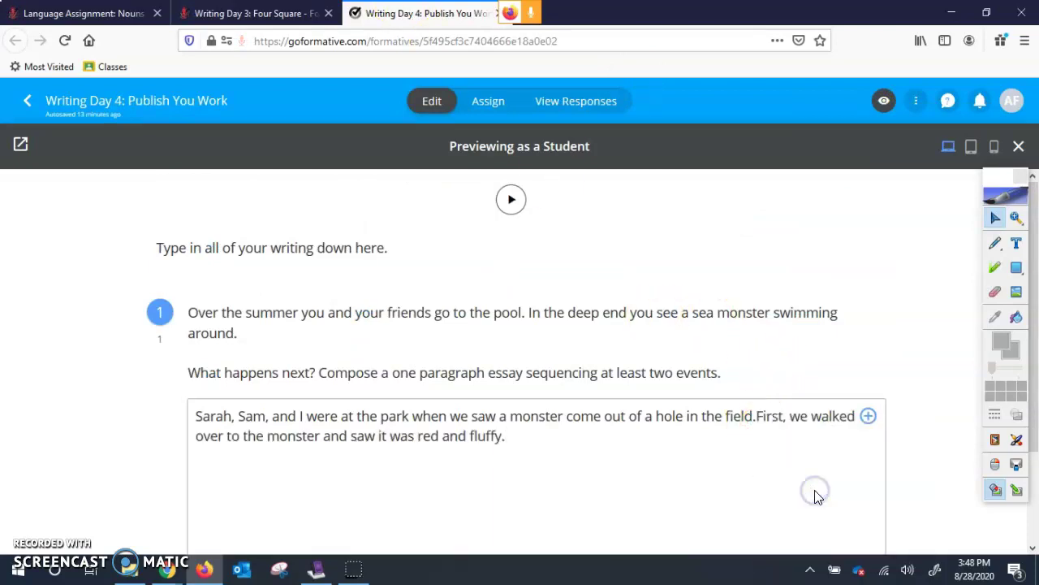
{"action": "left_click", "coordinate": [755, 416]}
{"action": "left_click", "coordinate": [732, 429]}
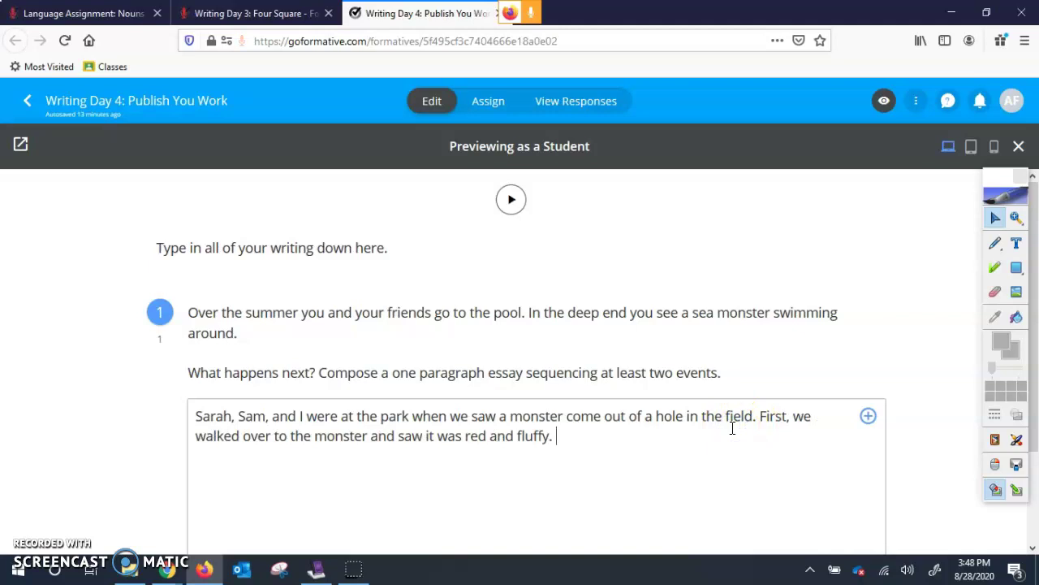
{"action": "left_click", "coordinate": [230, 11]}
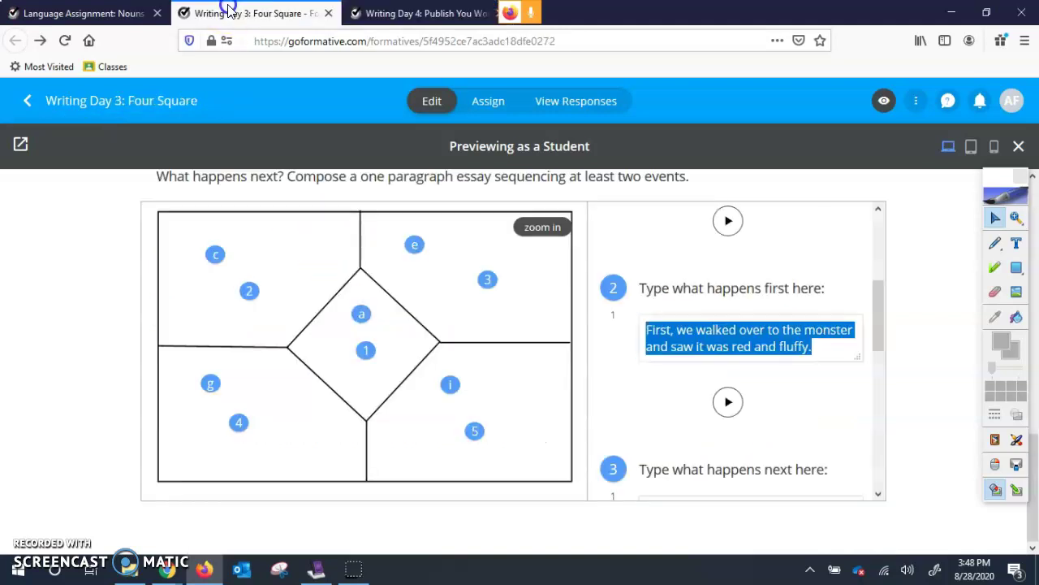
Copy the Day 3 third-box sentence about the granola bar
{"action": "scroll", "coordinate": [816, 385], "scroll_direction": "down", "scroll_amount": 3}
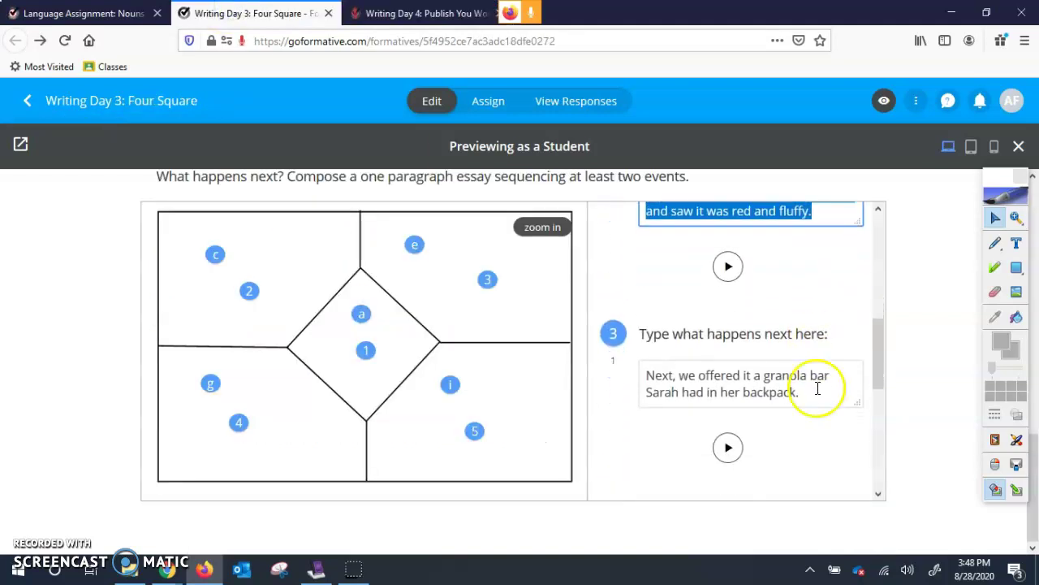
{"action": "left_click_drag", "start_coordinate": [815, 390], "coordinate": [645, 363]}
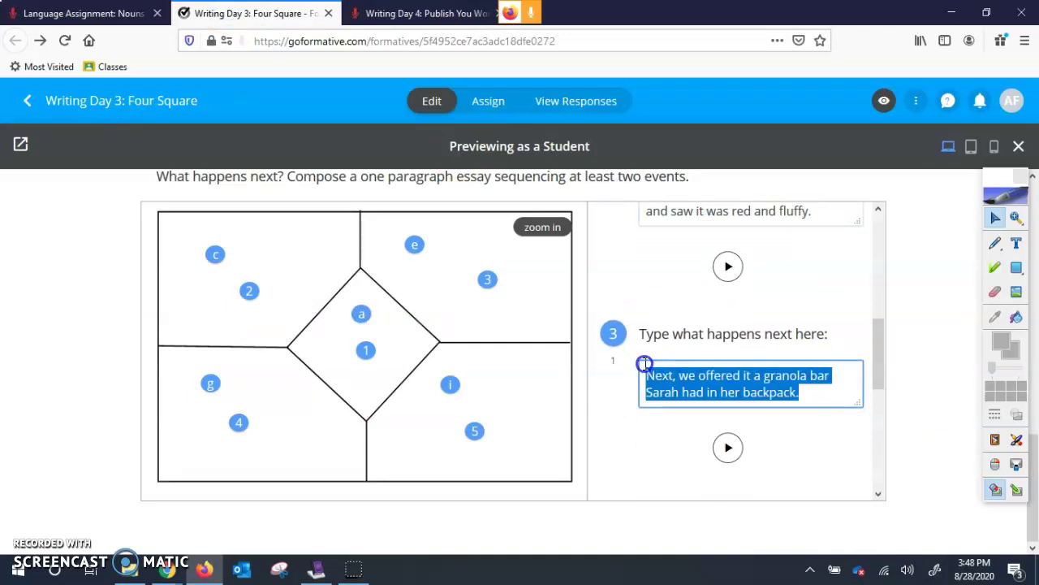
{"action": "right_click", "coordinate": [702, 374]}
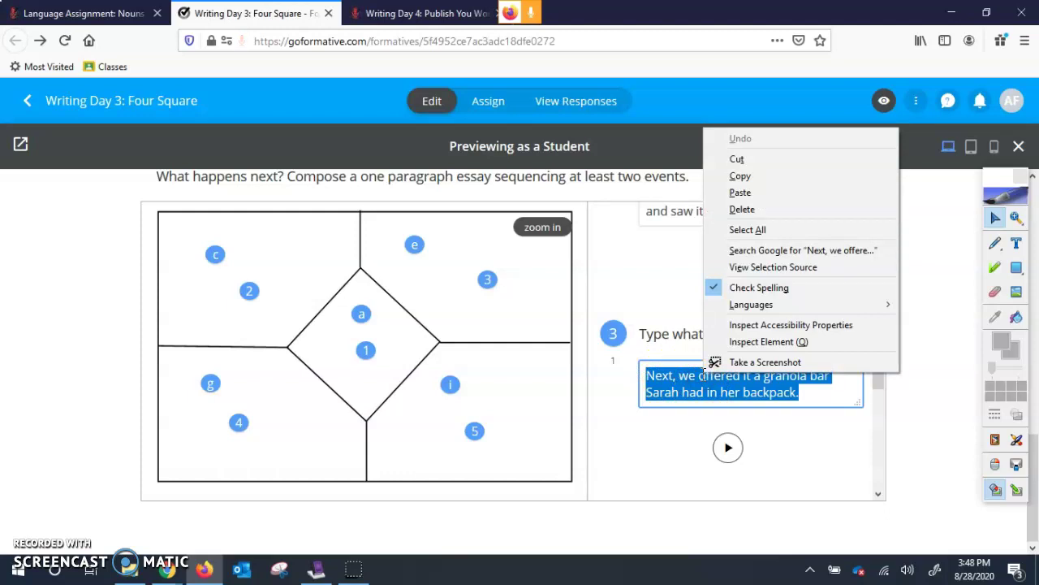
{"action": "left_click", "coordinate": [741, 176]}
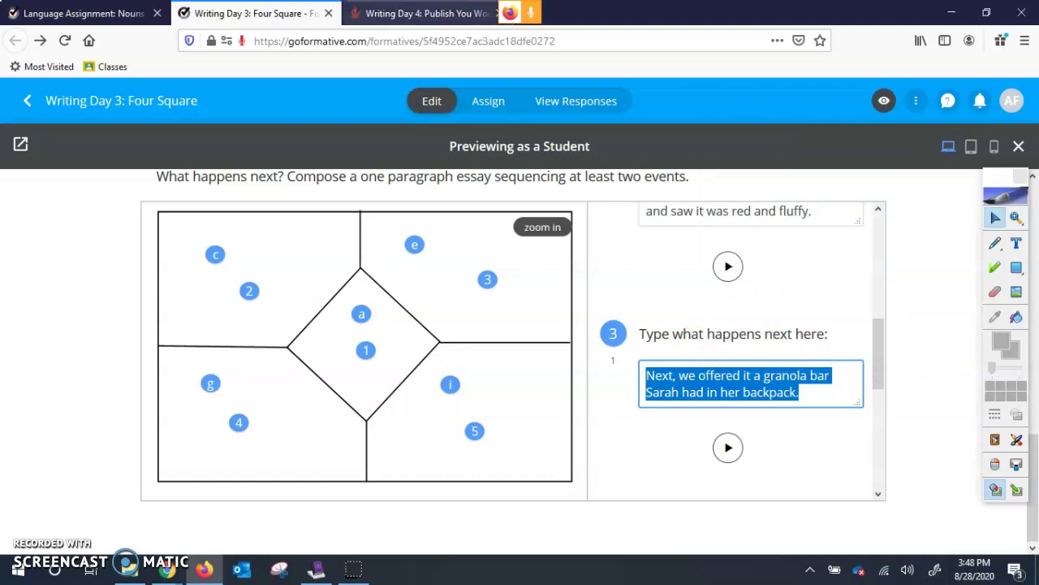
Paste the 'Next, we offered it a granola bar…' sentence after 'fluffy.' in the Day 4 essay
{"action": "left_click", "coordinate": [422, 13]}
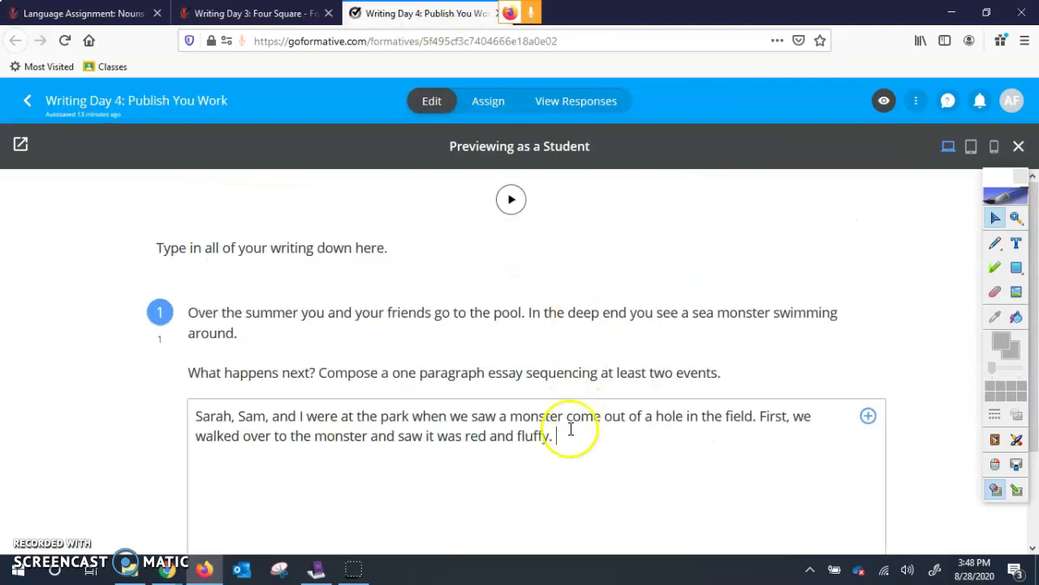
{"action": "left_click", "coordinate": [536, 435]}
{"action": "left_click", "coordinate": [568, 429]}
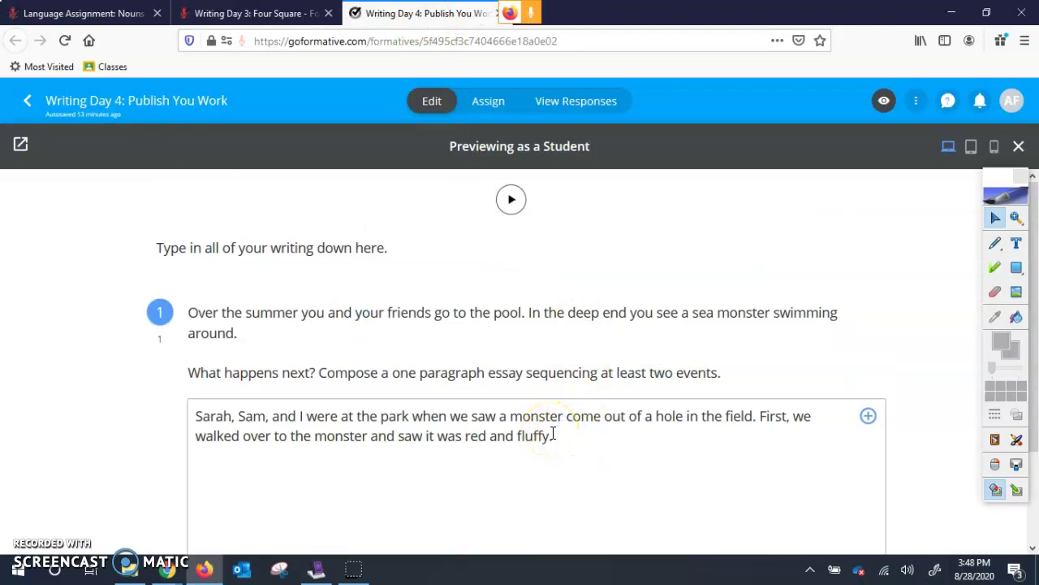
{"action": "right_click", "coordinate": [556, 436]}
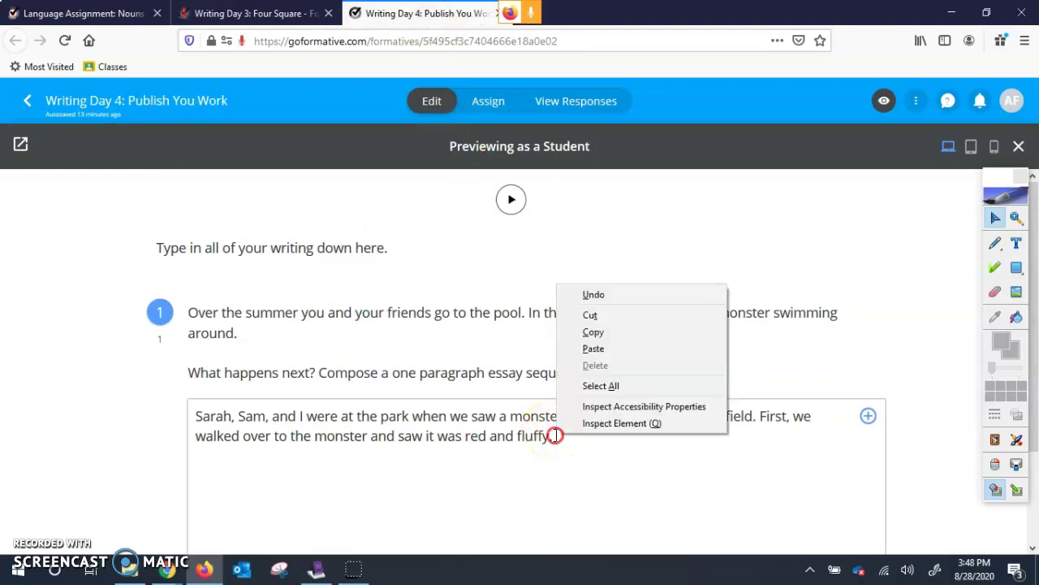
{"action": "left_click", "coordinate": [594, 349]}
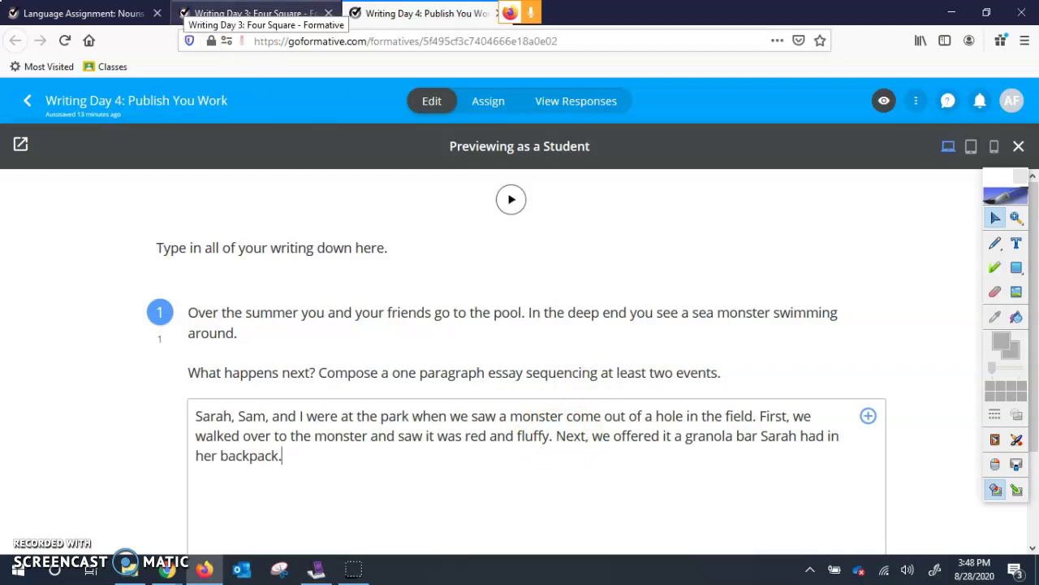
{"action": "left_click", "coordinate": [235, 8]}
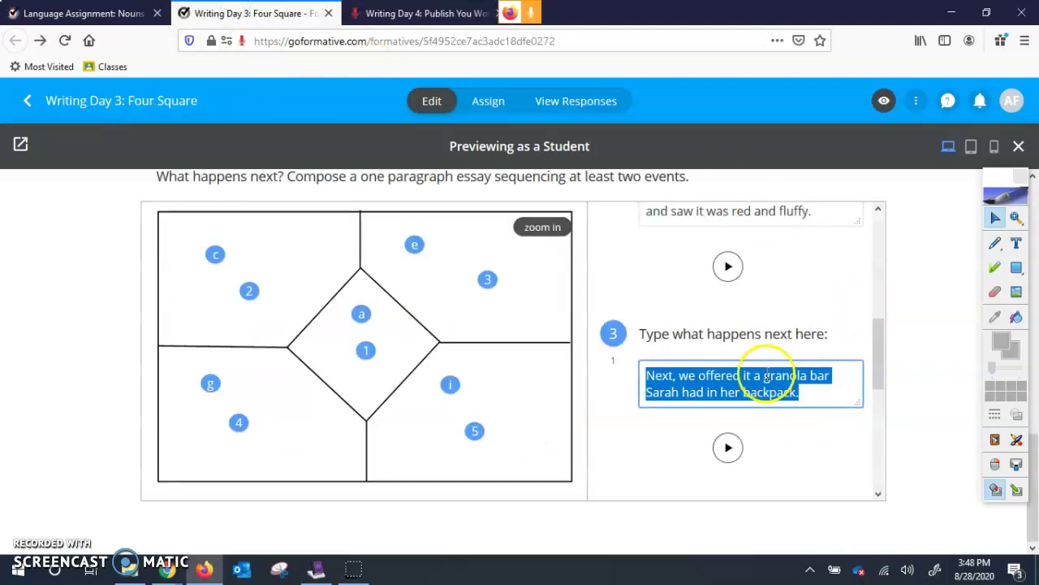
Copy the Day 3 what-happens-last answer about the happy, friendly monster
{"action": "scroll", "coordinate": [768, 373], "scroll_direction": "down", "scroll_amount": 4}
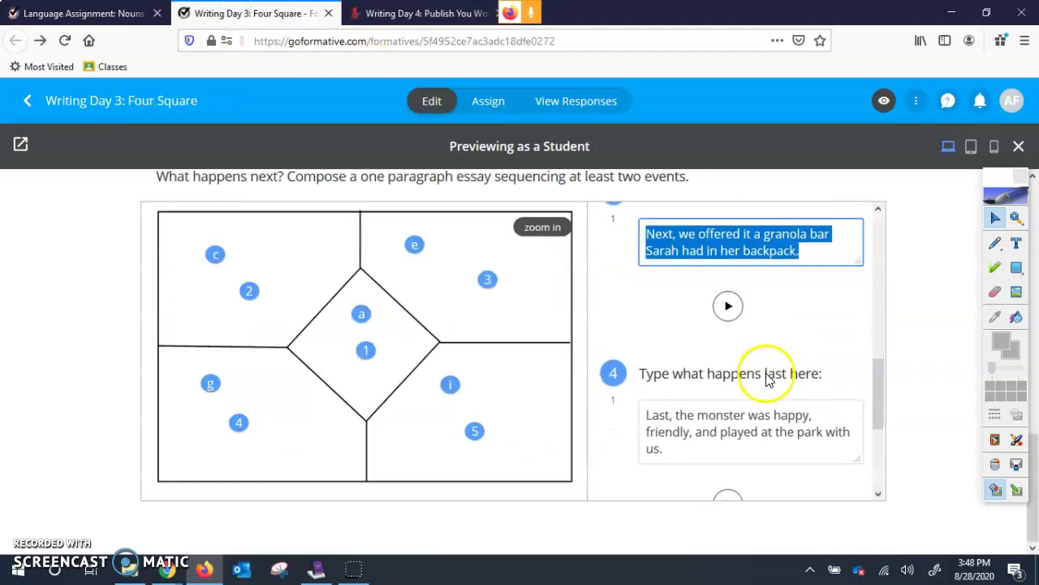
{"action": "left_click", "coordinate": [685, 412]}
{"action": "left_click_drag", "start_coordinate": [686, 412], "coordinate": [632, 359]}
{"action": "right_click", "coordinate": [697, 388]}
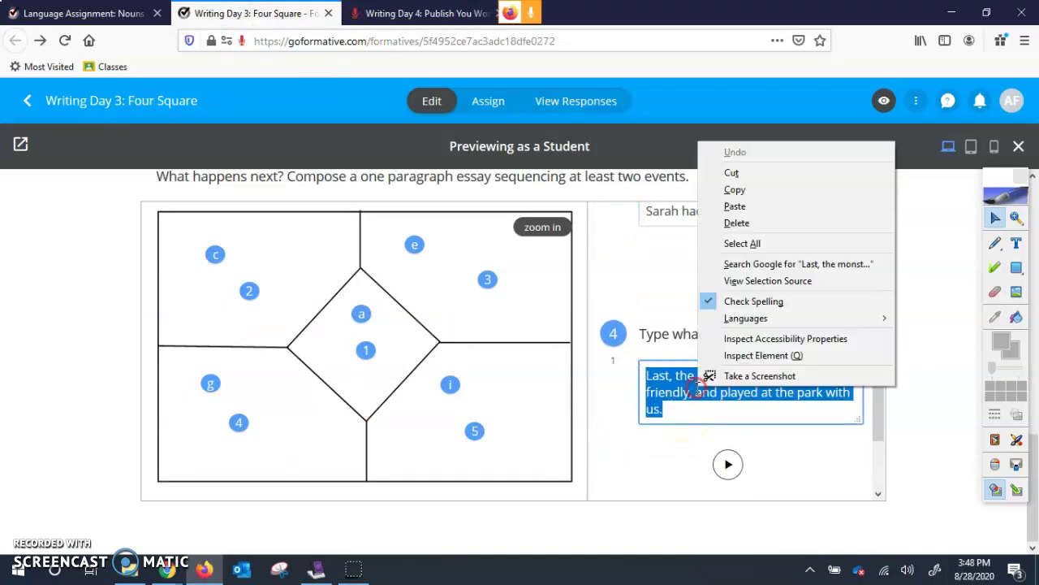
{"action": "left_click", "coordinate": [751, 195]}
Paste the 'Last, the monster was happy, friendly…' sentence after 'backpack.' in the Day 4 essay
{"action": "key", "text": "ctrl+Tab"}
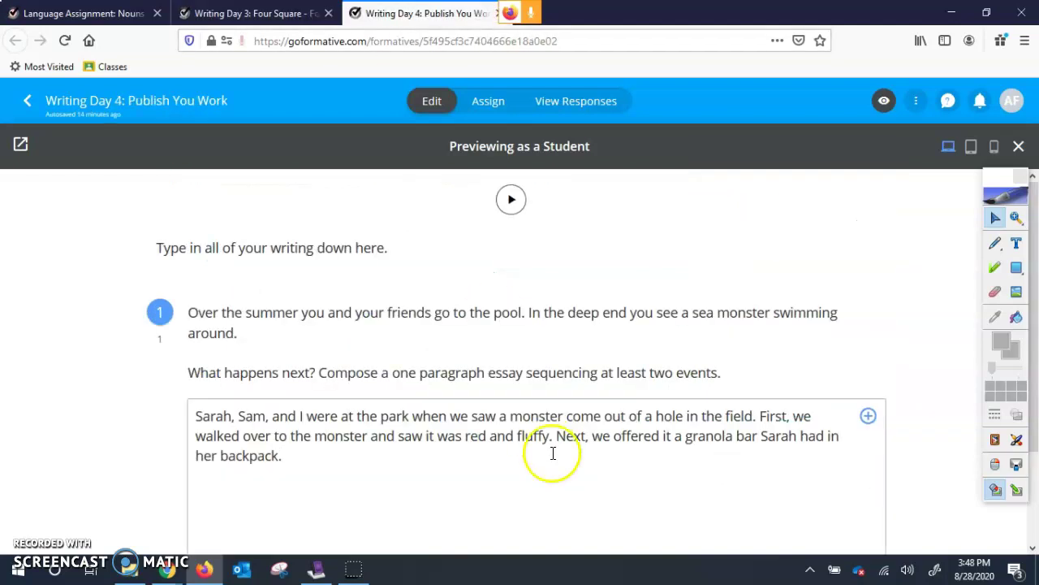
{"action": "left_click", "coordinate": [295, 457]}
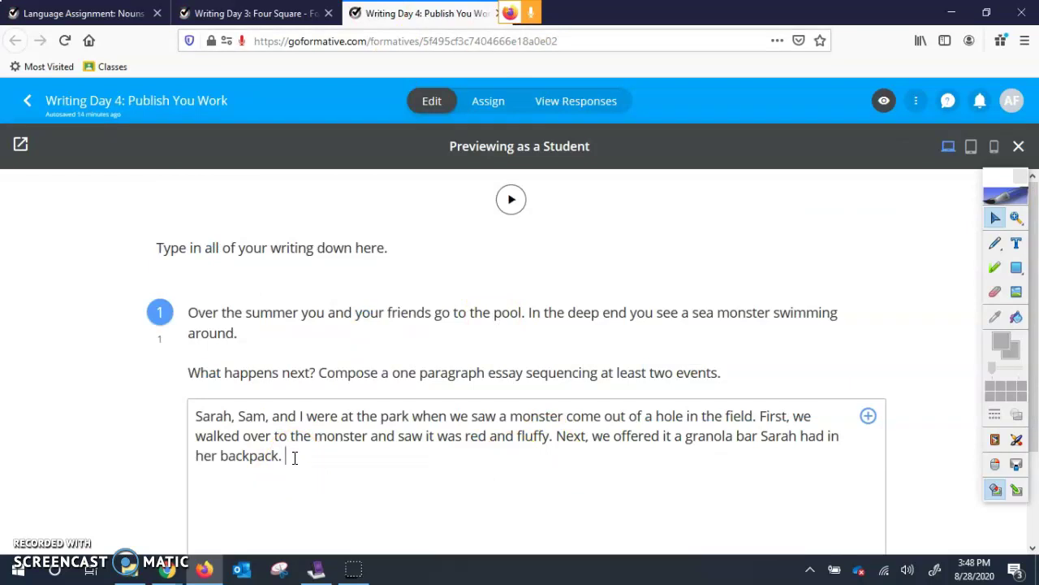
{"action": "right_click", "coordinate": [286, 457]}
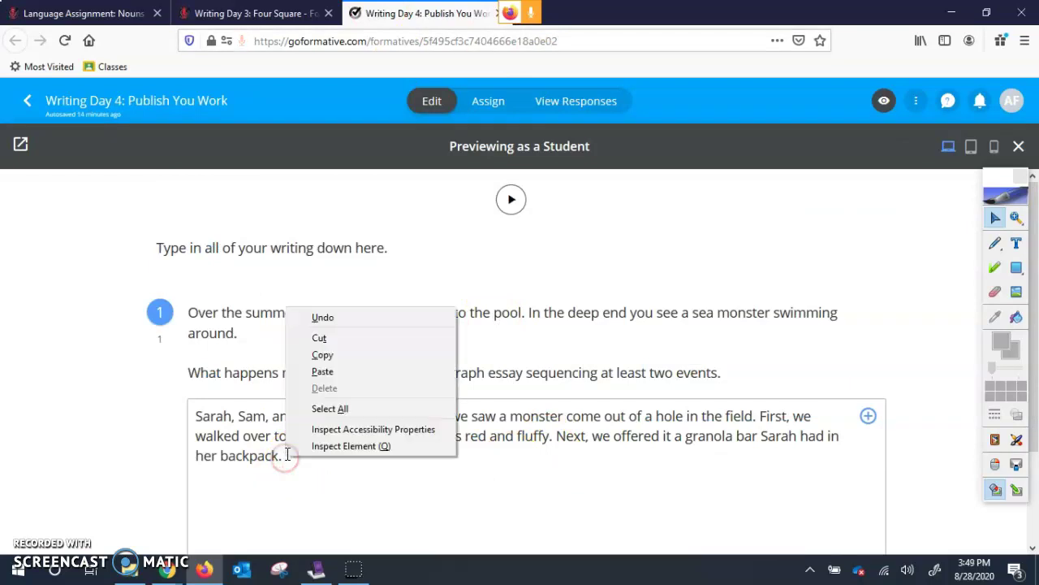
{"action": "left_click", "coordinate": [318, 372]}
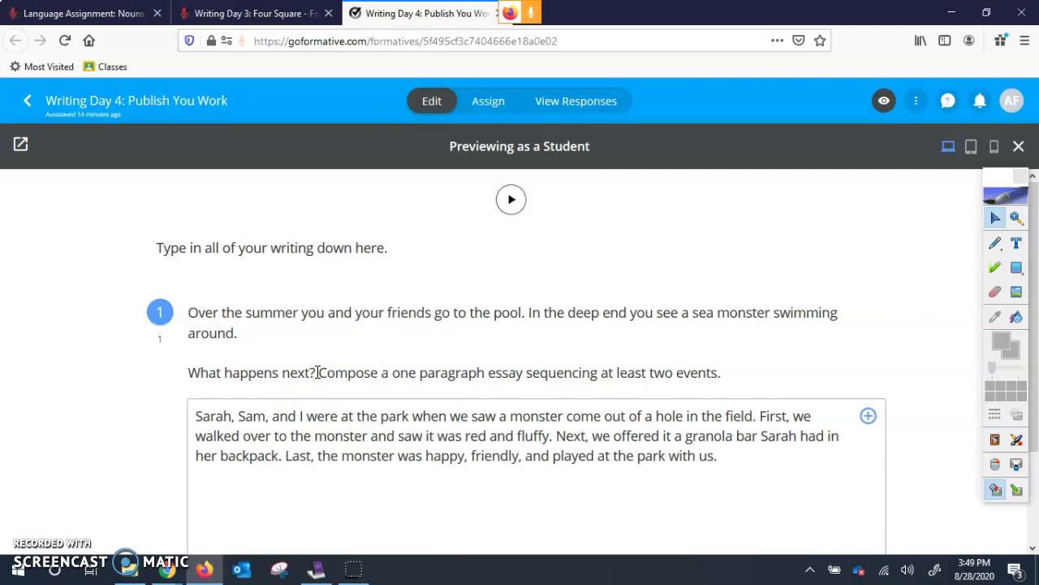
Copy the Day 3 box 5 conclusion 'It was a crazy day at the park!'
{"action": "left_click", "coordinate": [248, 13]}
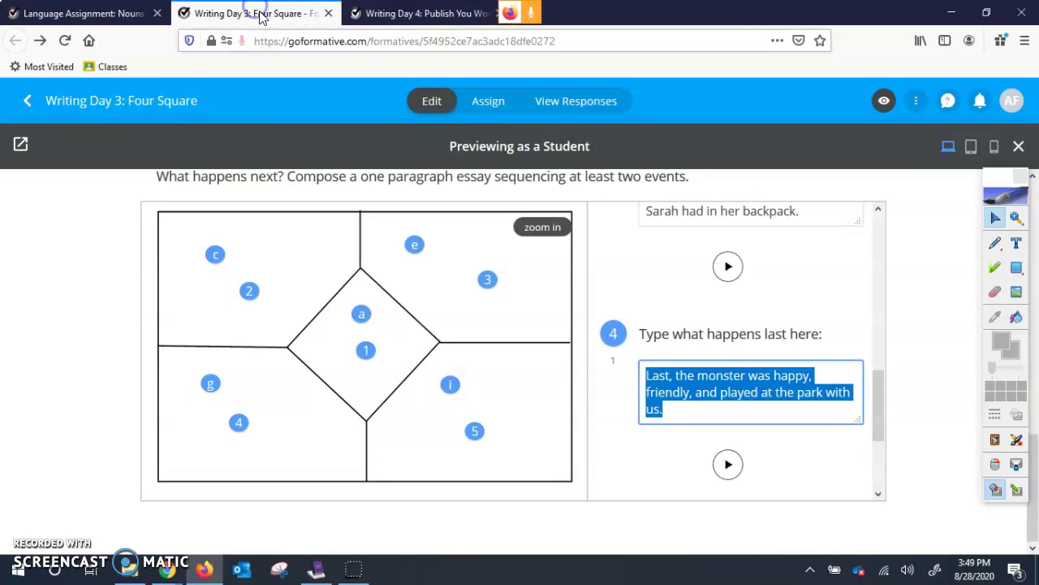
{"action": "scroll", "coordinate": [699, 382], "scroll_direction": "down", "scroll_amount": 2}
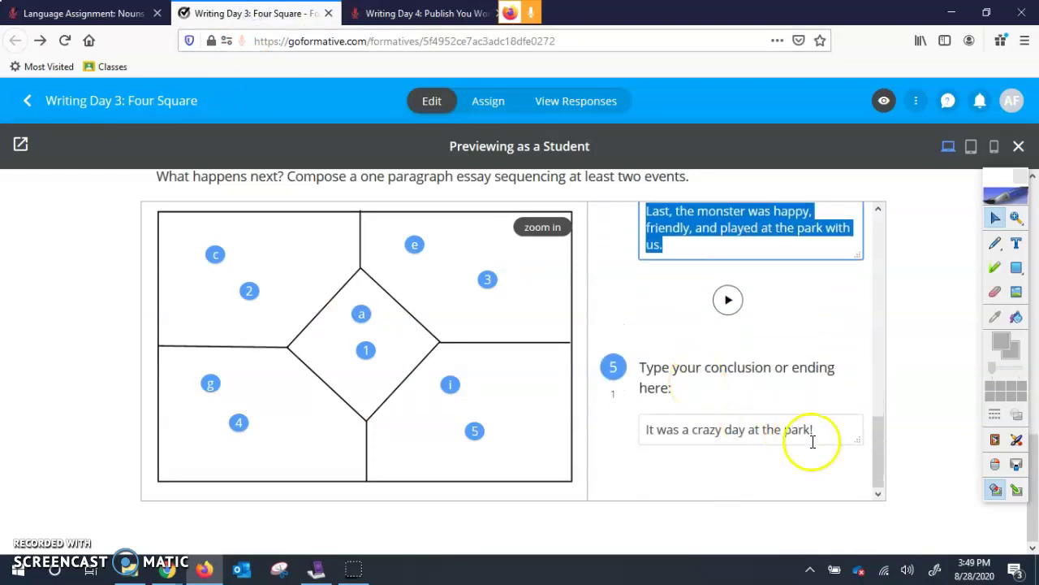
{"action": "left_click_drag", "start_coordinate": [815, 430], "coordinate": [646, 423]}
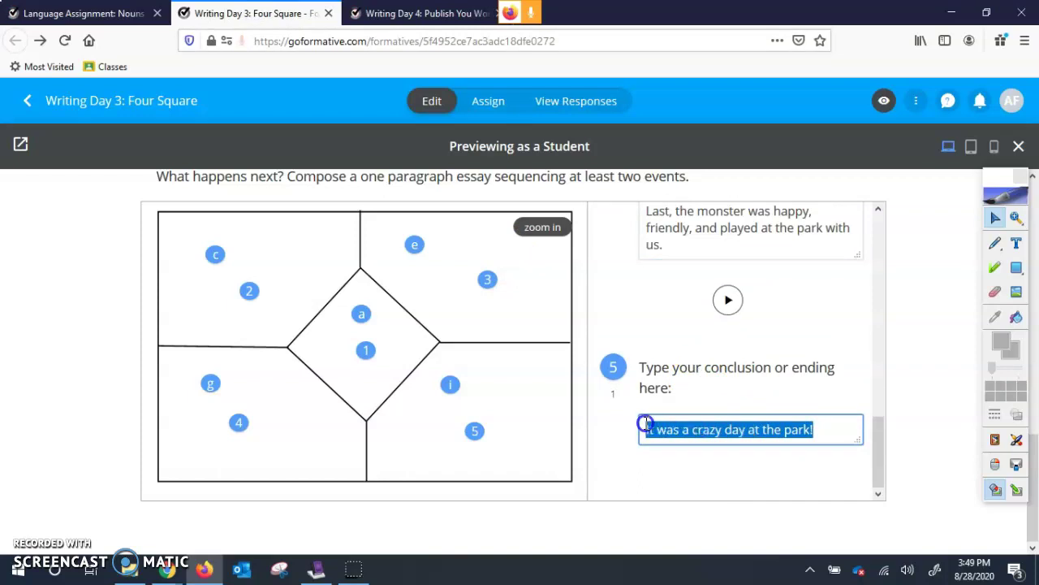
{"action": "right_click", "coordinate": [689, 428]}
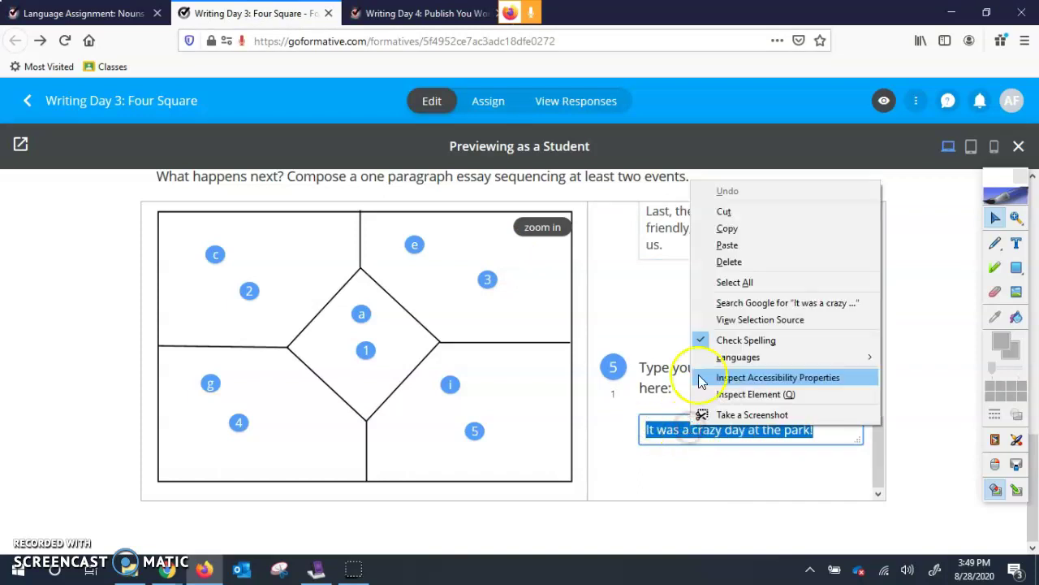
{"action": "left_click", "coordinate": [723, 228]}
Paste the conclusion at the end of the Day 4 paragraph
{"action": "left_click", "coordinate": [430, 14]}
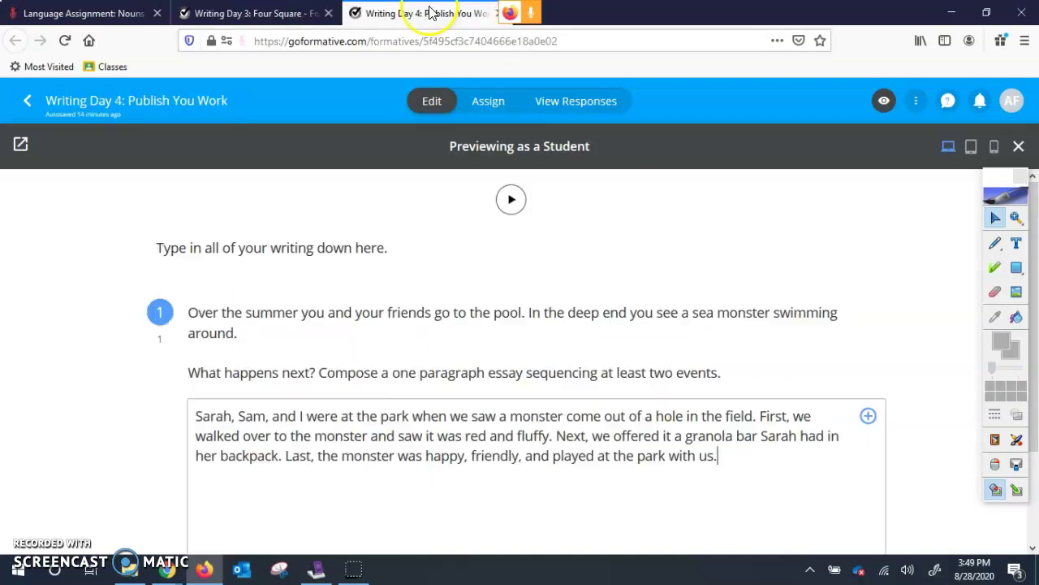
{"action": "key", "text": "alt"}
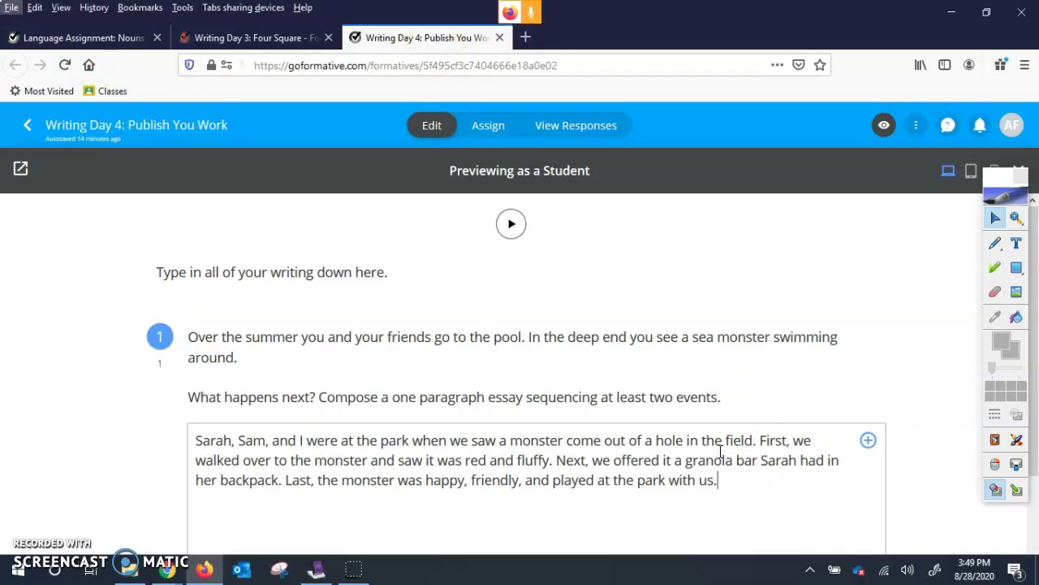
{"action": "left_click", "coordinate": [719, 452]}
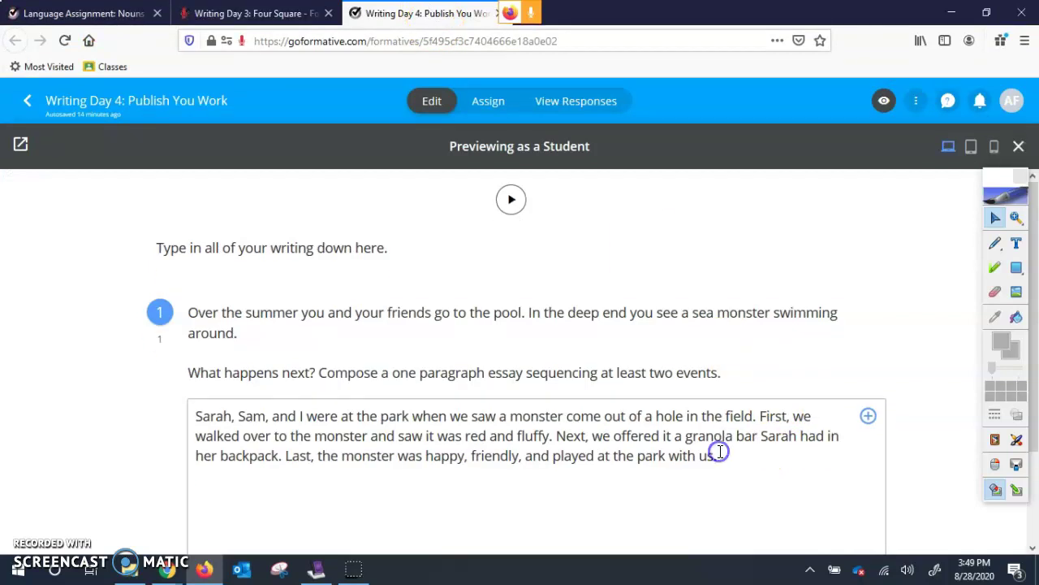
{"action": "right_click", "coordinate": [726, 457]}
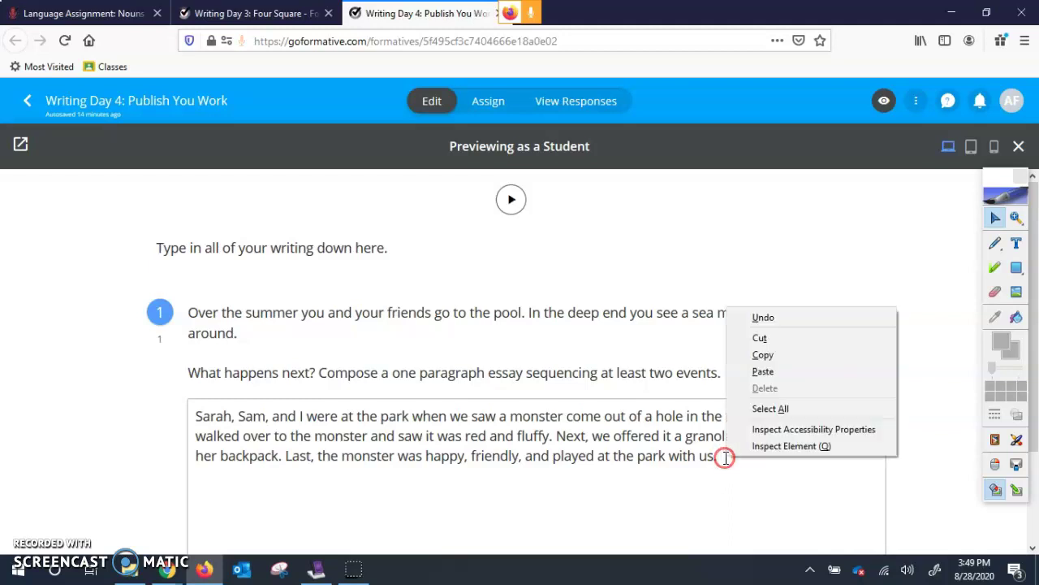
{"action": "left_click", "coordinate": [765, 365]}
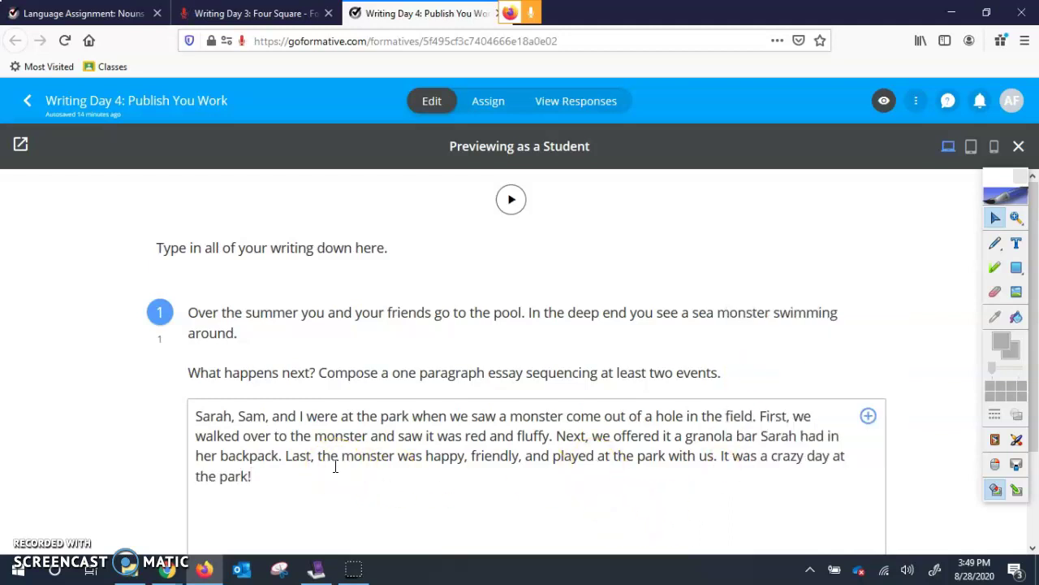
{"action": "left_click", "coordinate": [206, 248]}
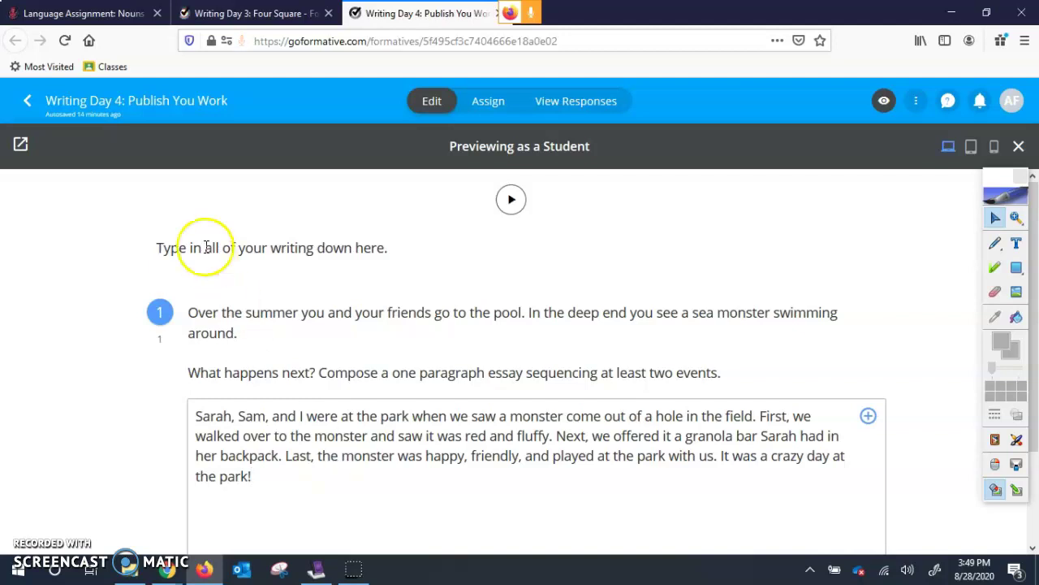
{"action": "left_click", "coordinate": [275, 484]}
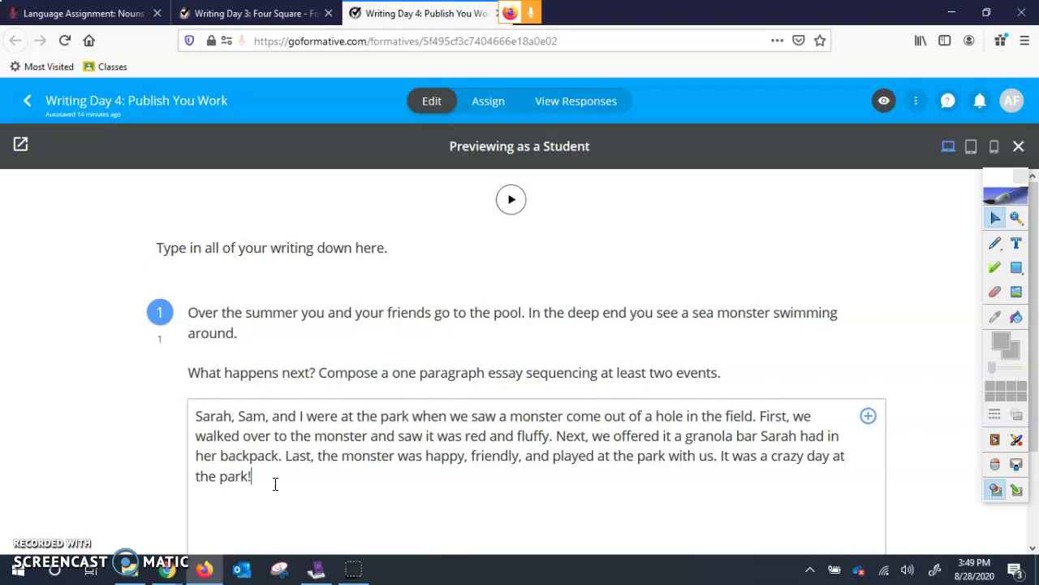
{"action": "left_click", "coordinate": [248, 13]}
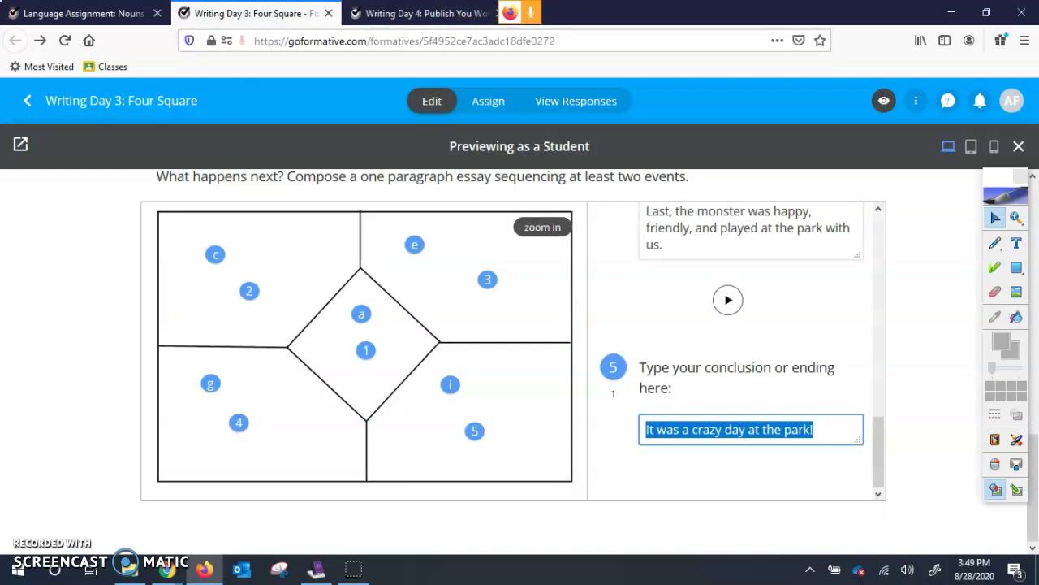
{"action": "left_click", "coordinate": [381, 10]}
{"action": "left_click", "coordinate": [251, 10]}
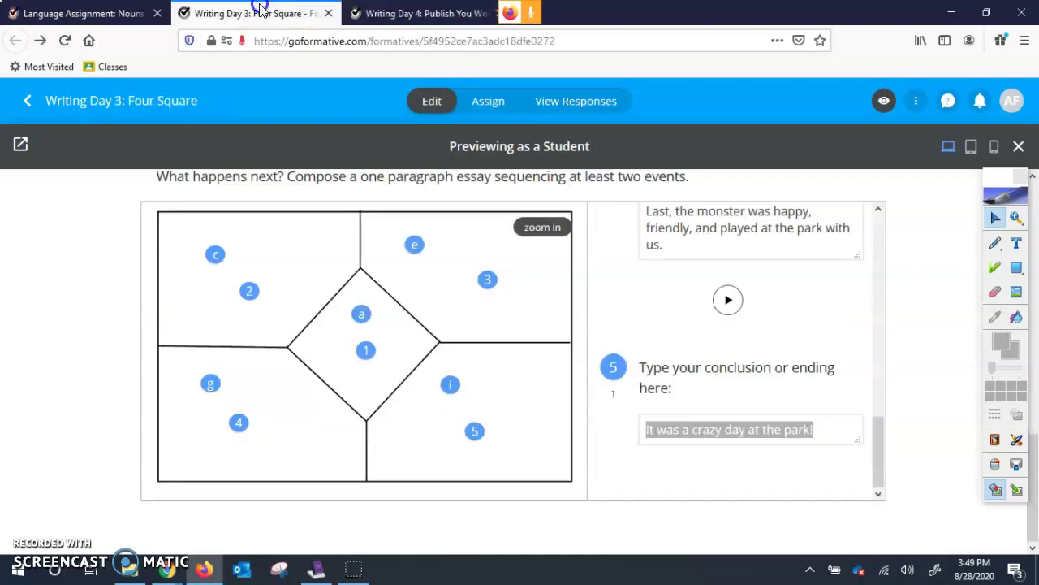
{"action": "left_click", "coordinate": [377, 16]}
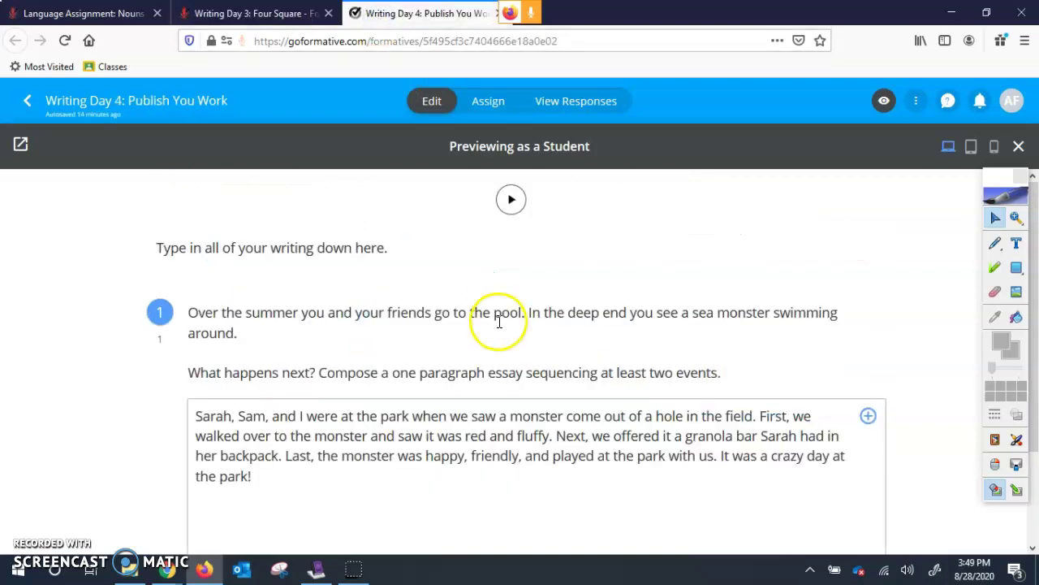